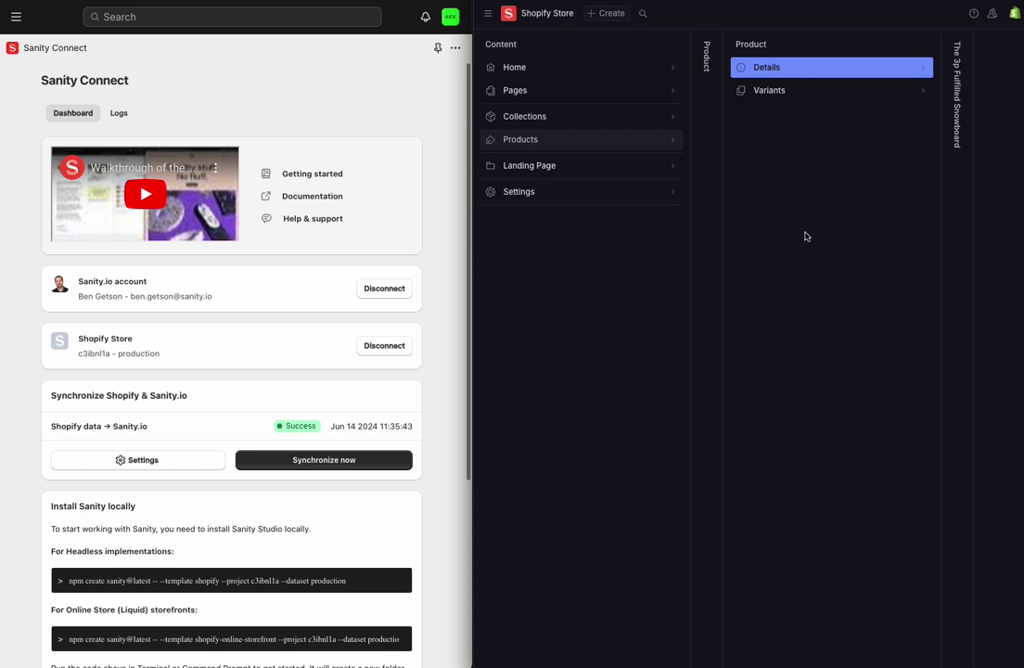
View the AKVAV in Bend landing page document, and return to the content list.
click(580, 171)
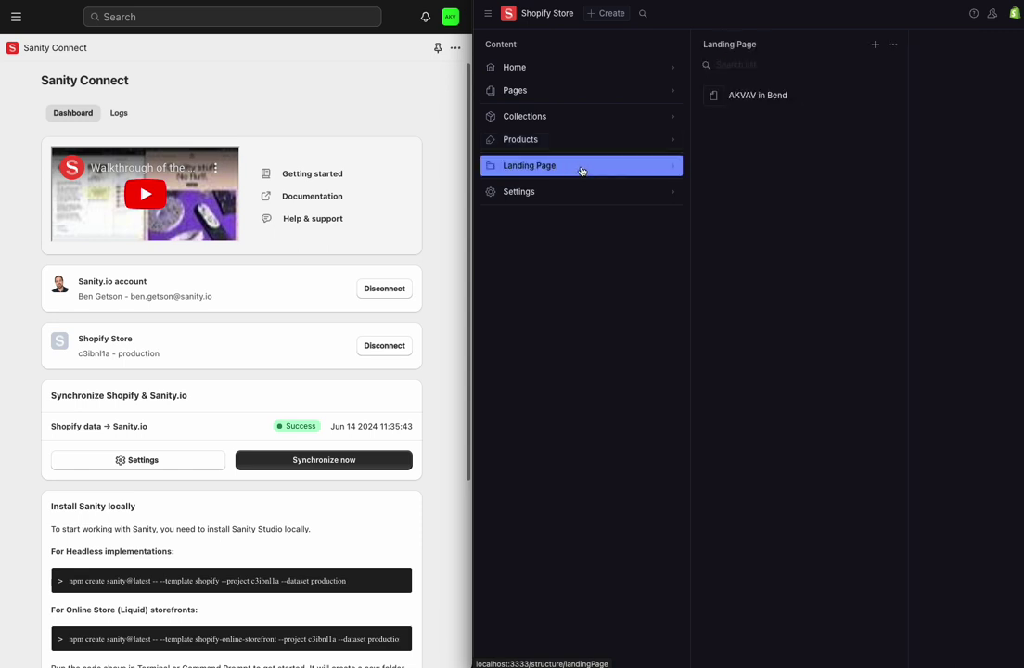
click(768, 97)
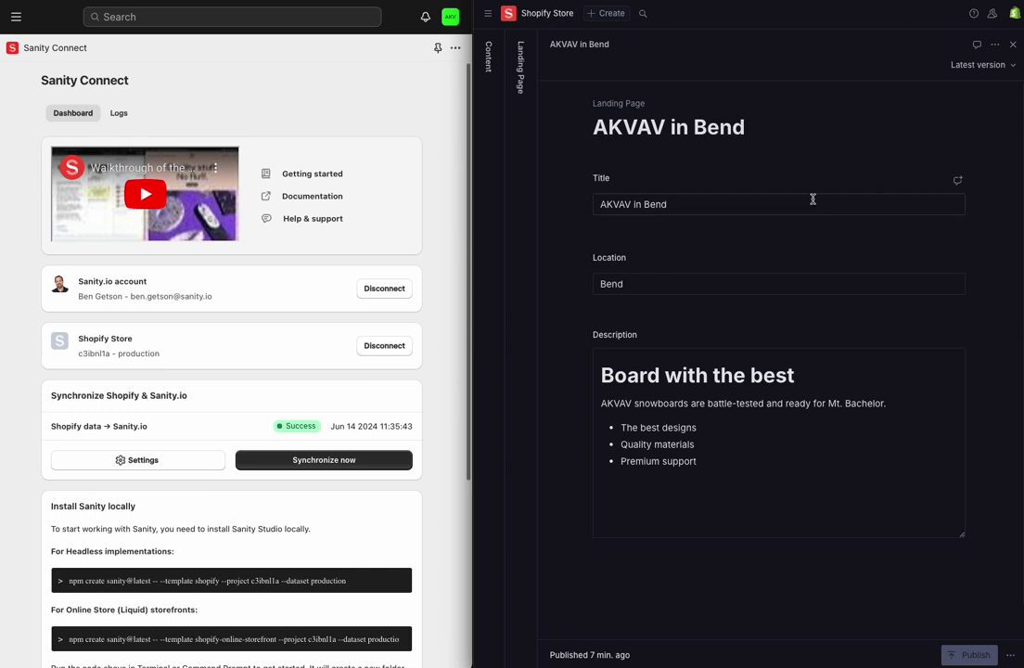
click(491, 68)
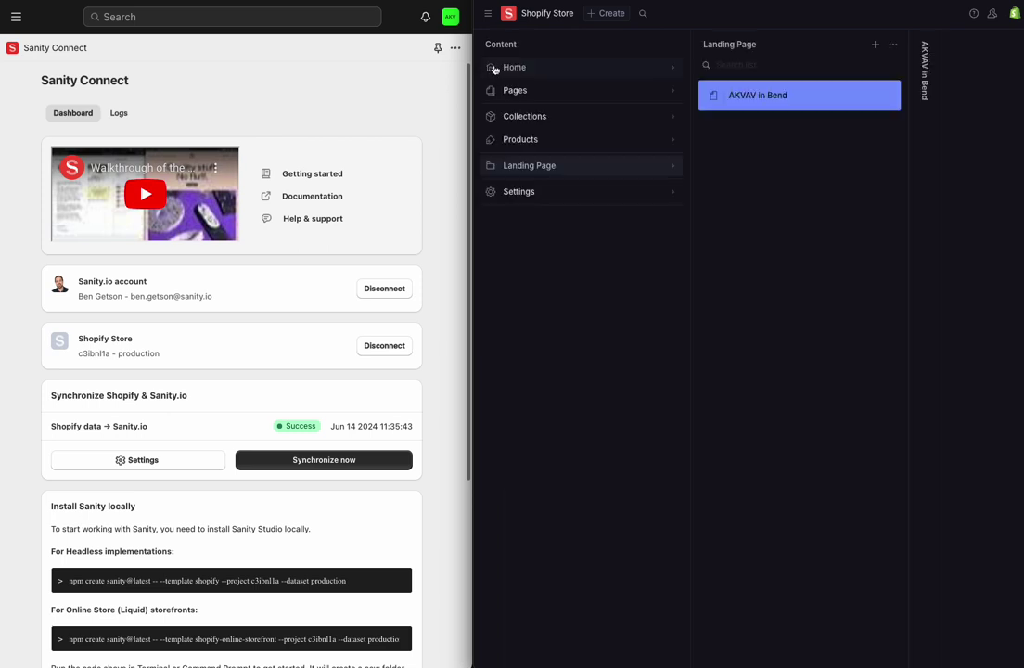
Open the details of The 3p Fulfilled Snowboard from the studio's product list.
click(548, 141)
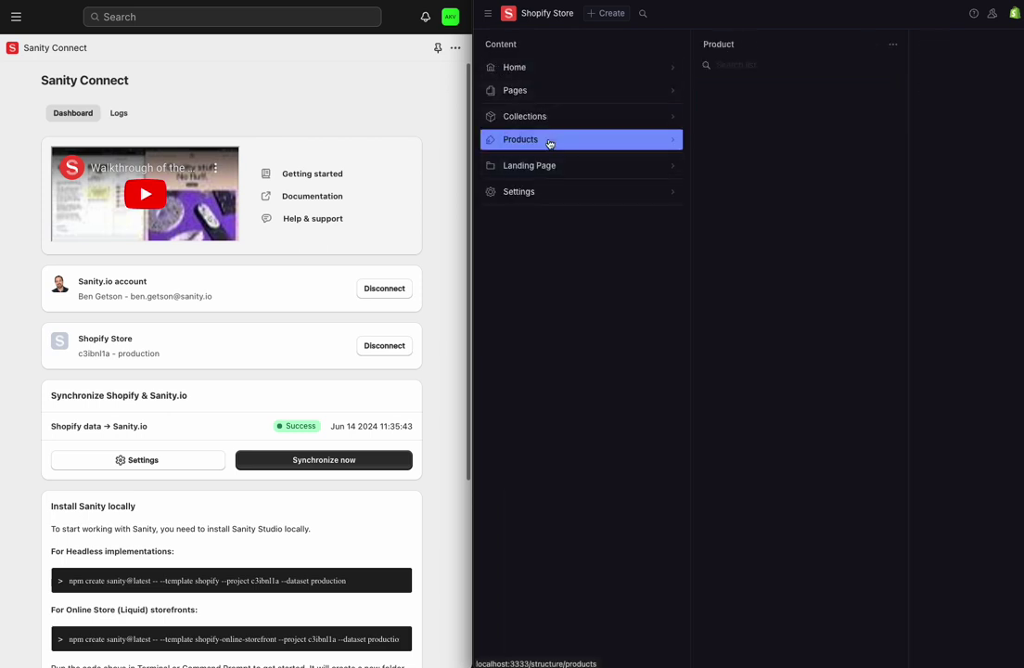
click(779, 99)
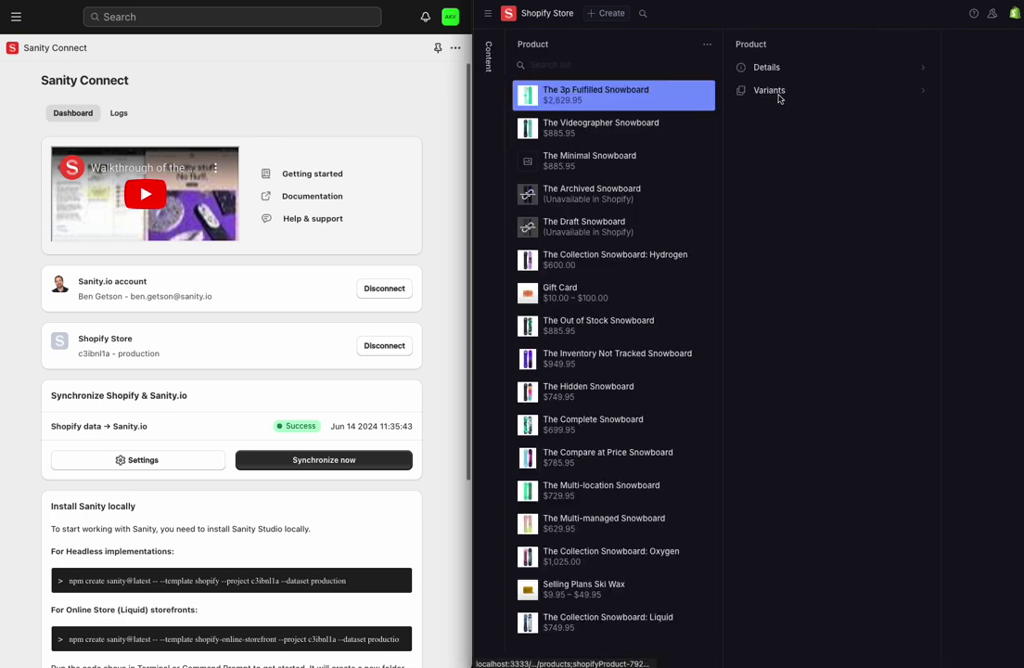
click(773, 67)
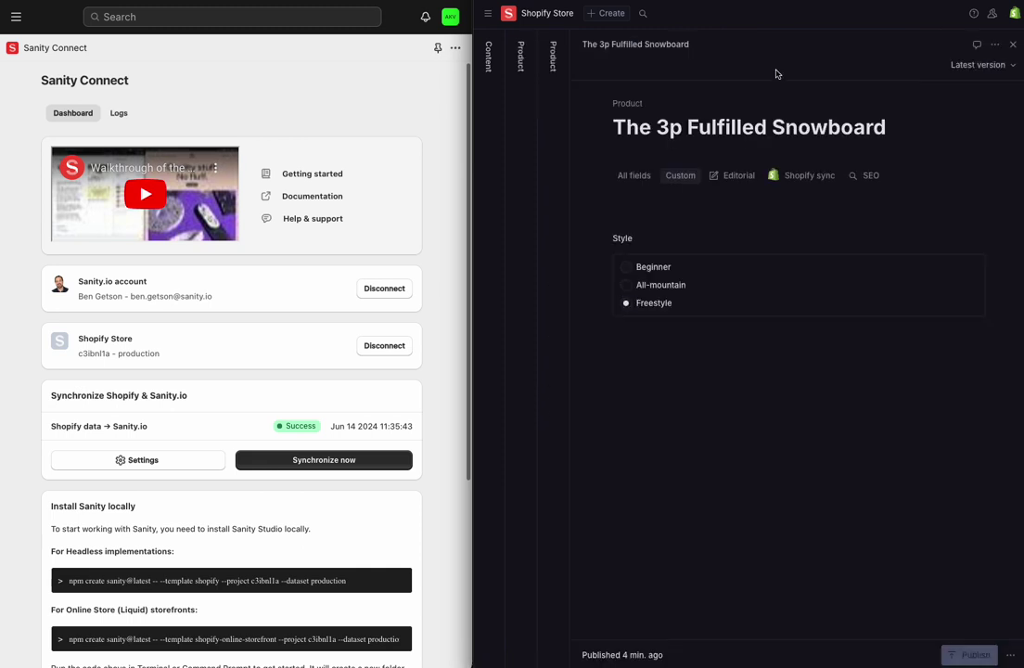
Review the snowboard's read-only Shopify sync data, and return to its custom fields.
click(807, 176)
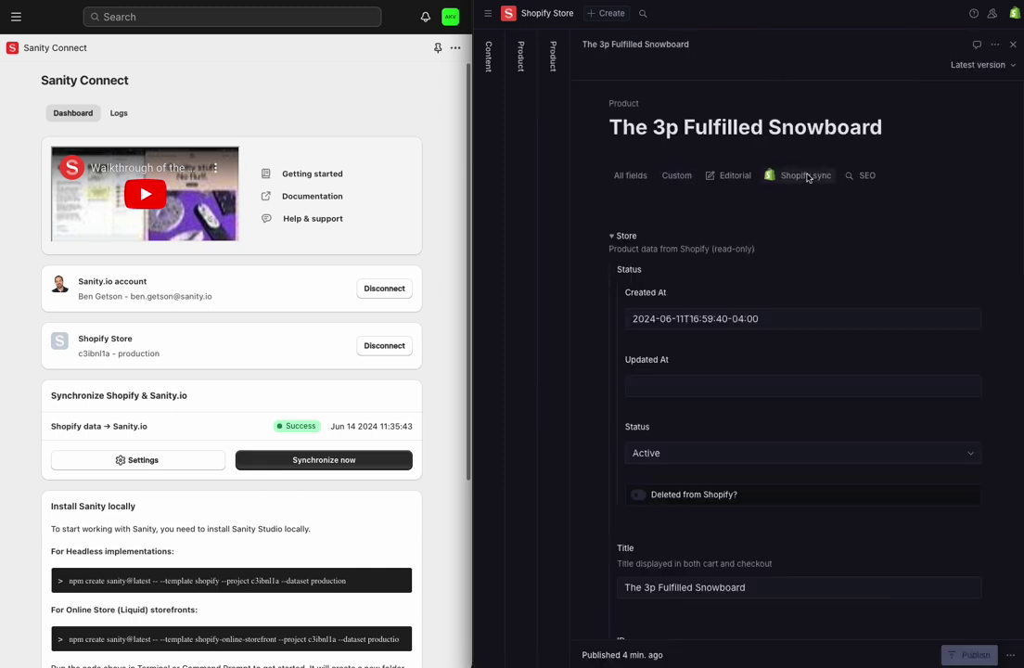
scroll(791, 277, down, 1)
scroll(792, 277, down, 10)
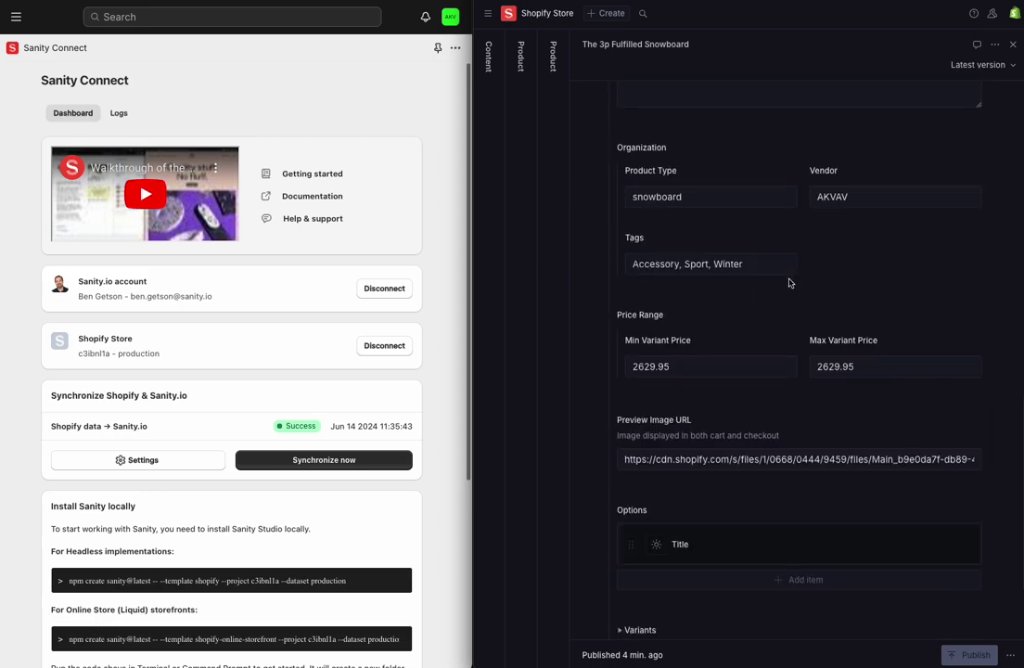
scroll(789, 283, up, 7)
scroll(789, 283, up, 3)
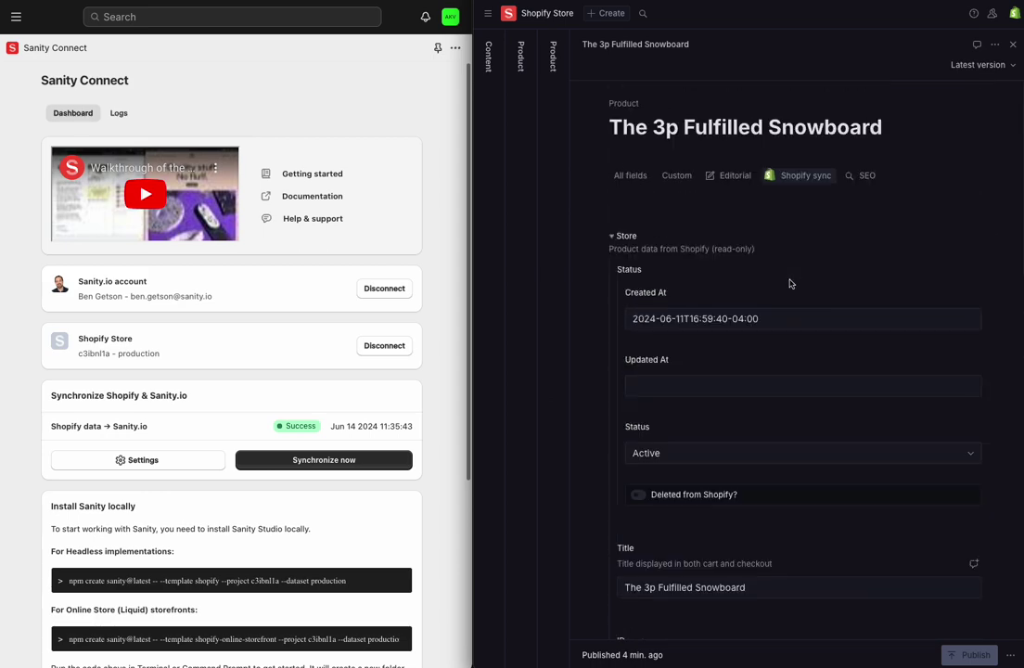
click(678, 176)
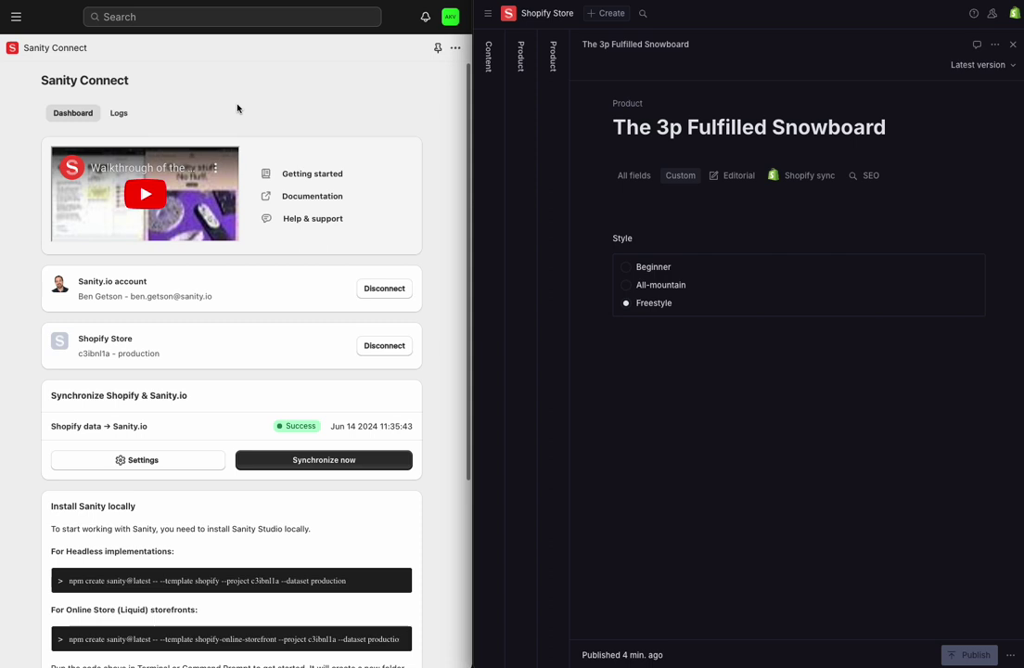
Enable syncing content from Sanity to Shopify in the Sanity Connect settings, save, and approve the updated data access.
scroll(238, 108, down, 1)
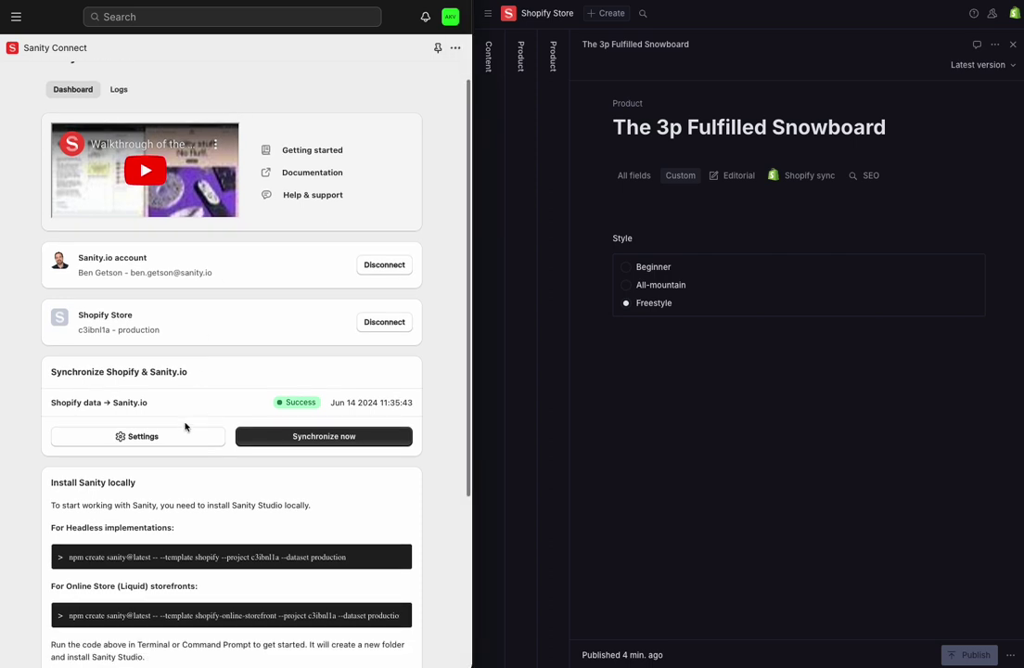
click(160, 437)
scroll(162, 341, down, 3)
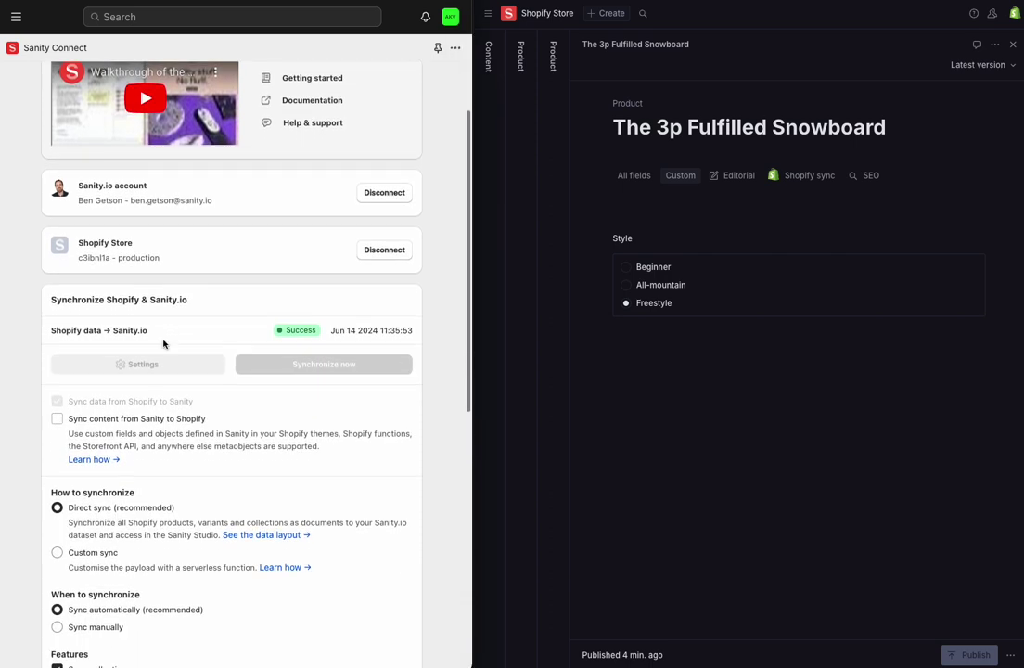
click(165, 422)
scroll(208, 290, down, 6)
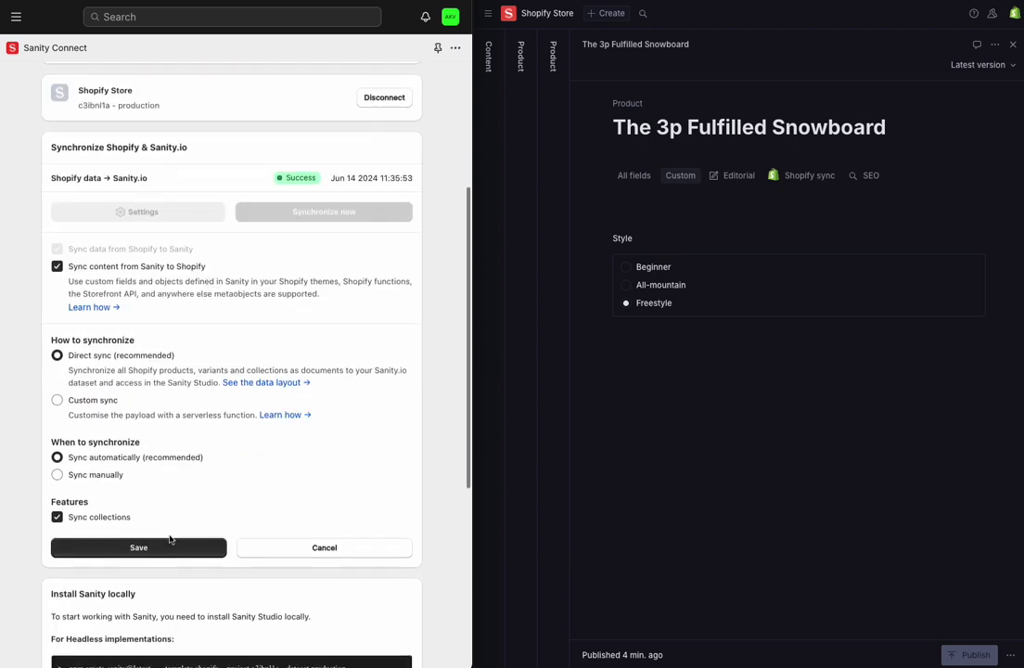
click(169, 547)
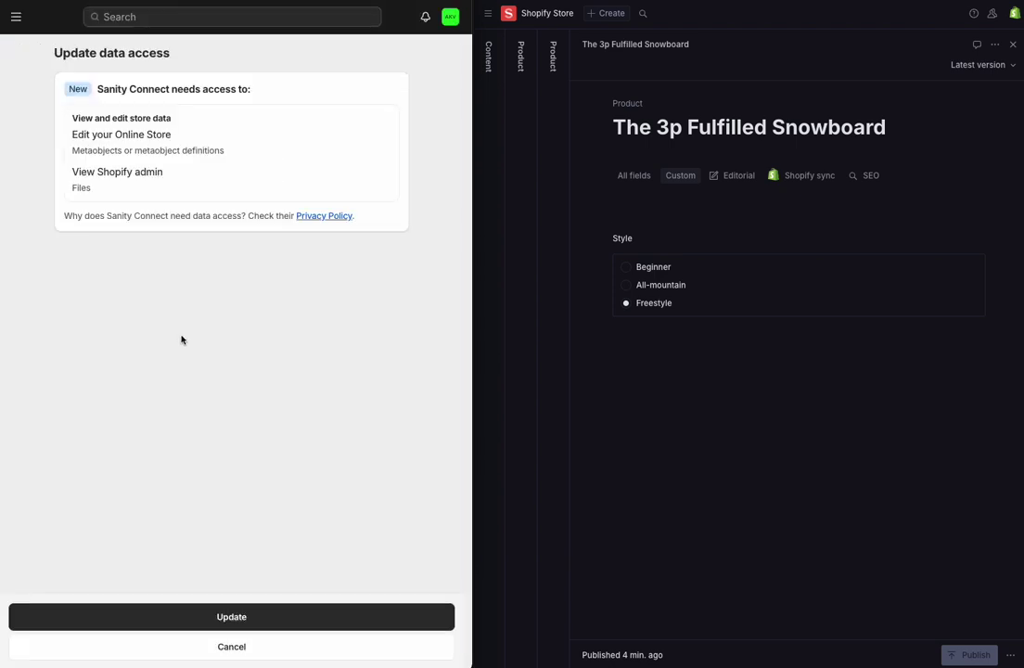
click(234, 616)
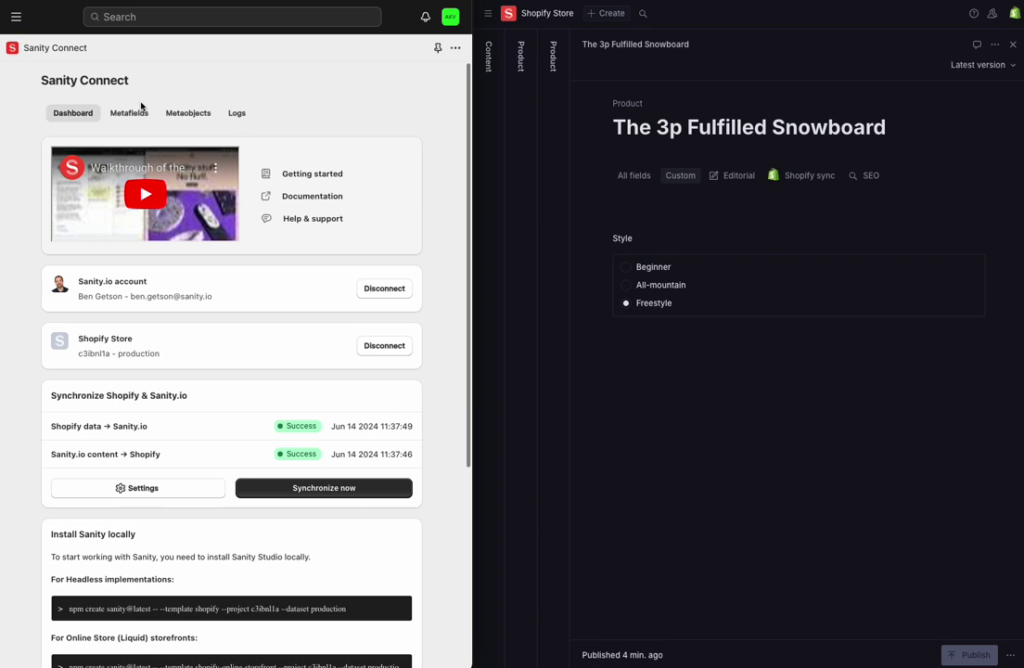
Review the product metafields and the Landing Page metaobject listed in Sanity Connect.
click(135, 113)
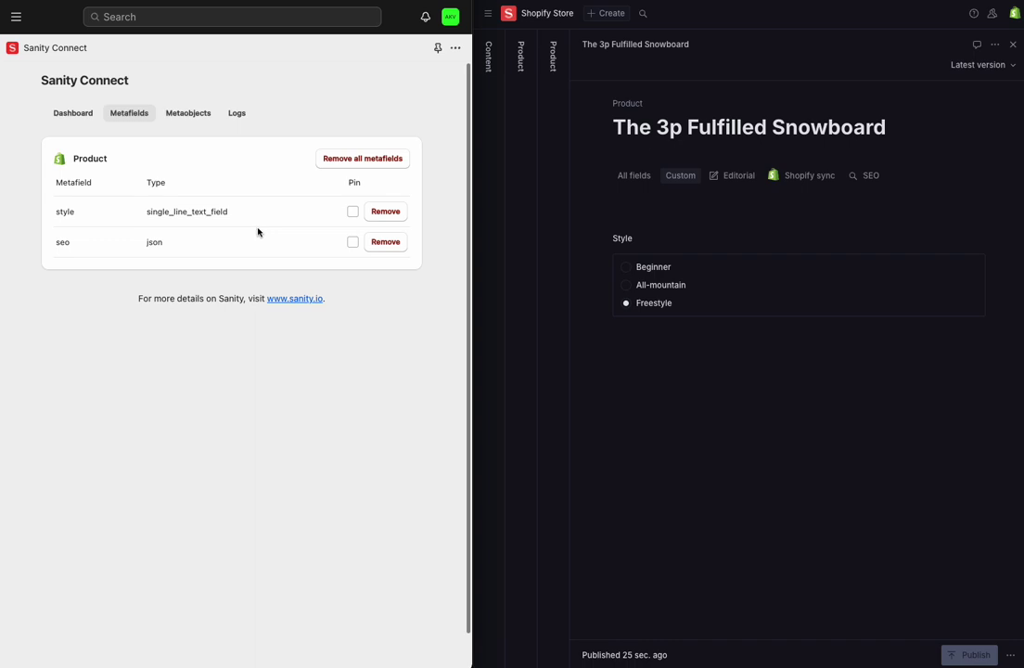
click(186, 113)
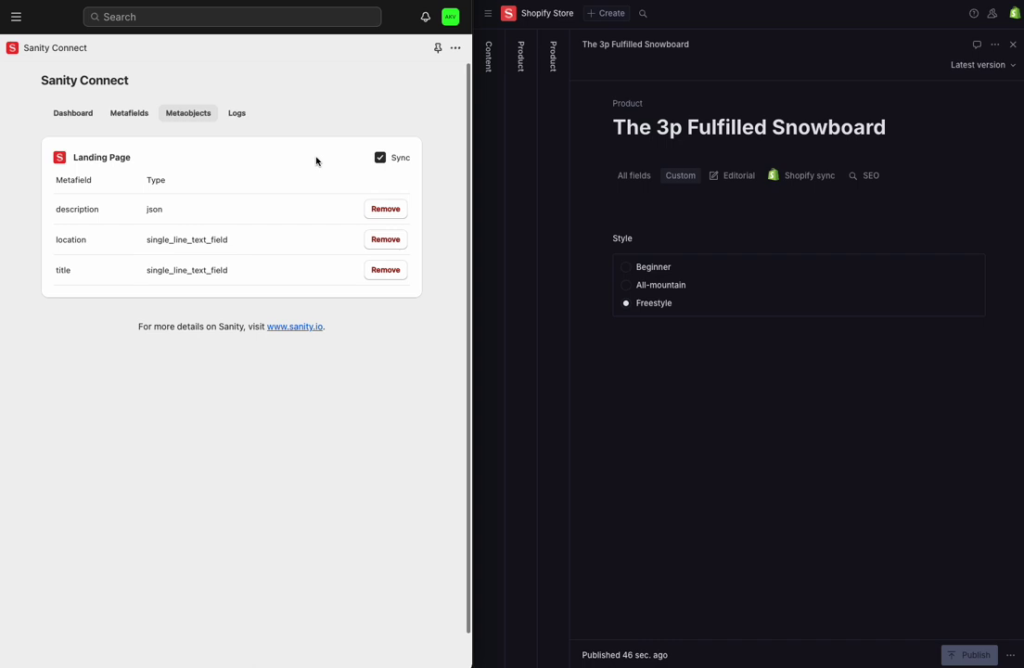
Search the Shopify admin for metaobjects and view the entries of the landingPage definition.
click(205, 18)
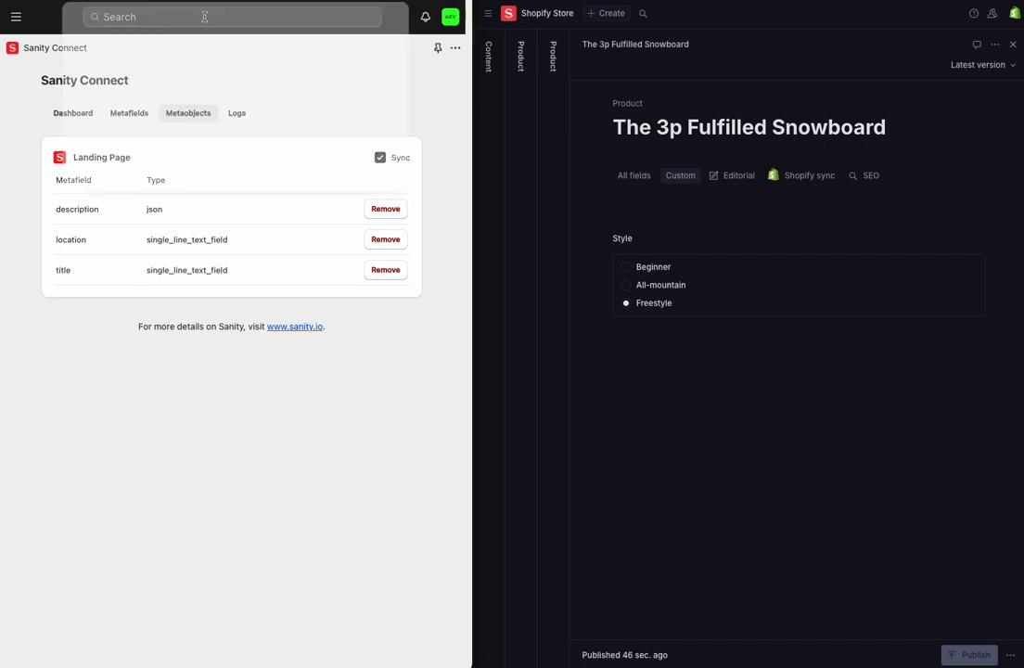
text(metaob)
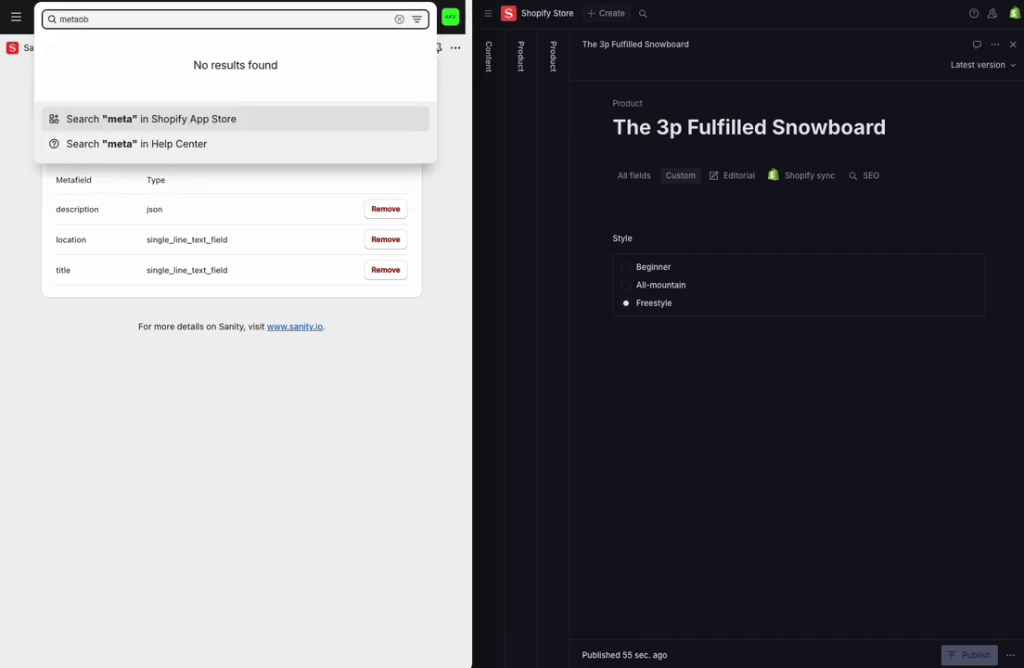
click(171, 132)
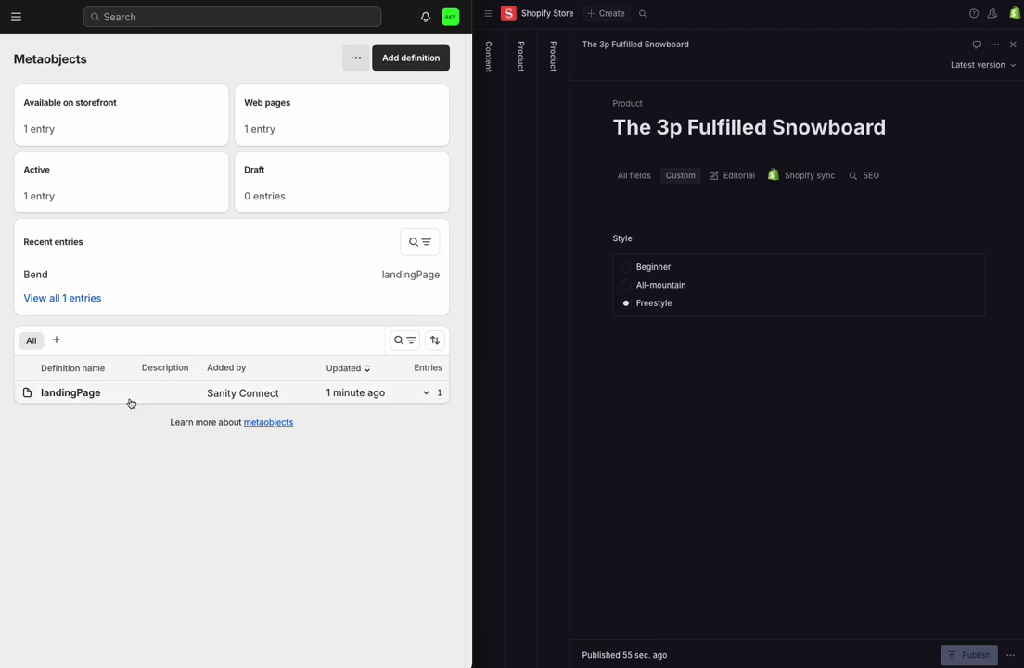
click(131, 401)
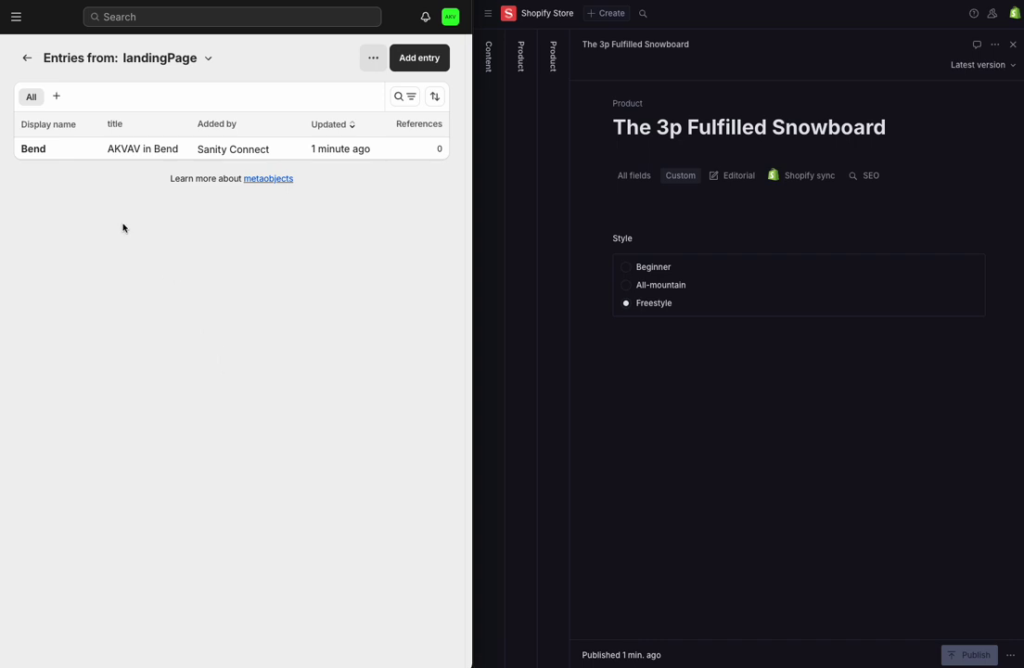
Search the Shopify admin for products and open The 3p Fulfilled Snowboard.
click(143, 15)
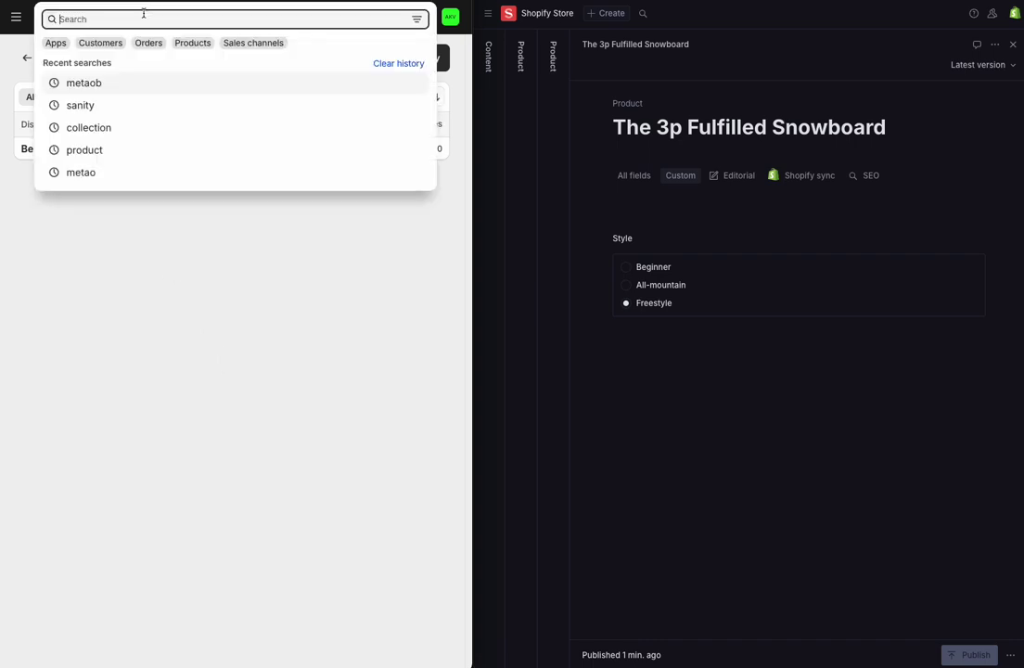
text(produ)
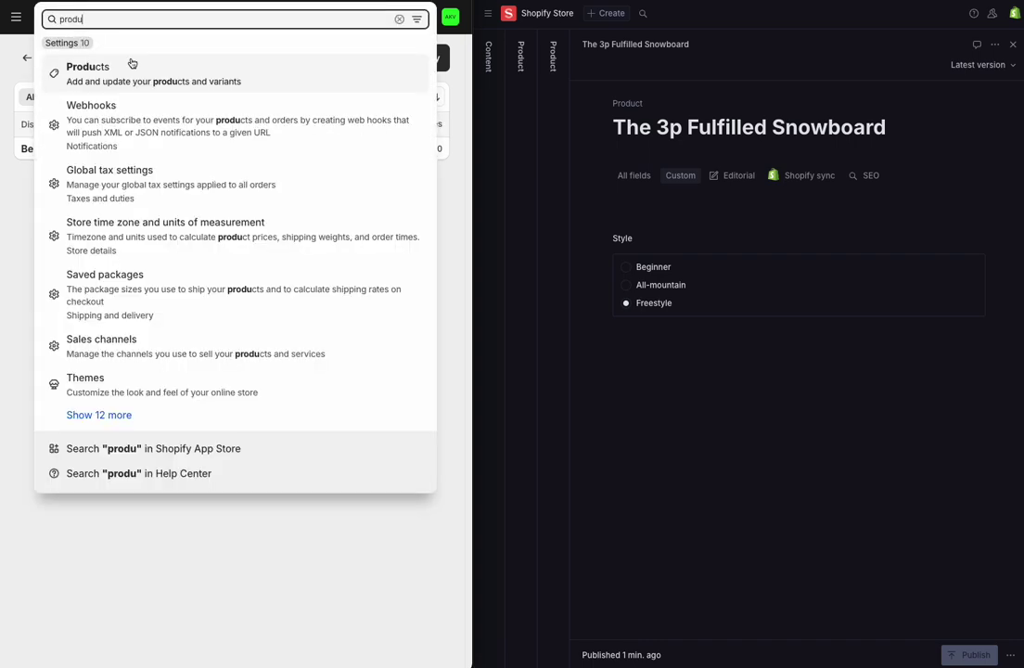
click(132, 64)
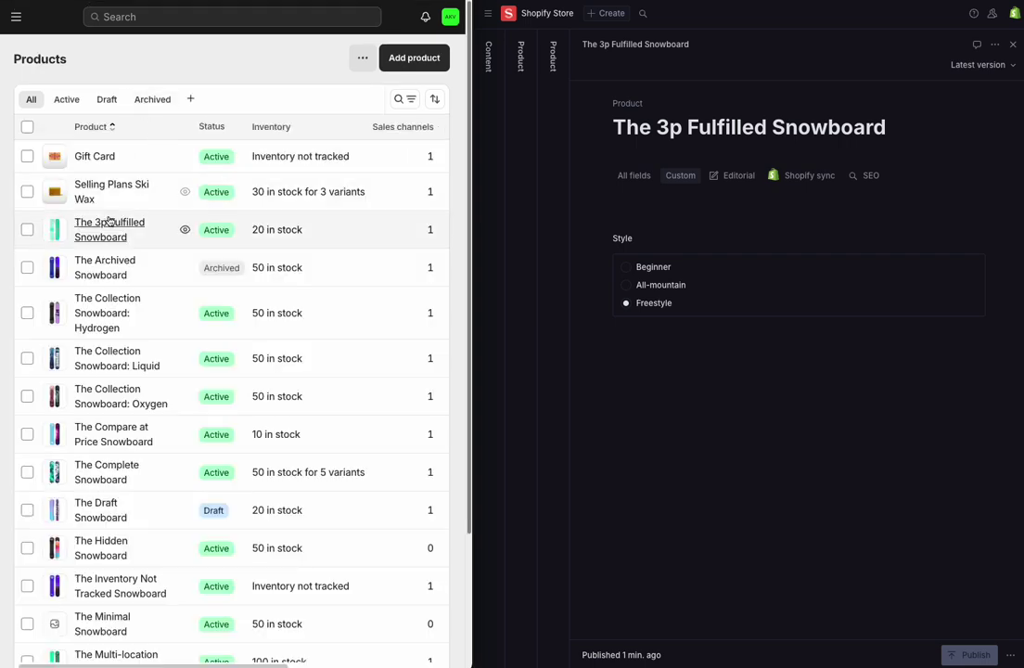
click(115, 222)
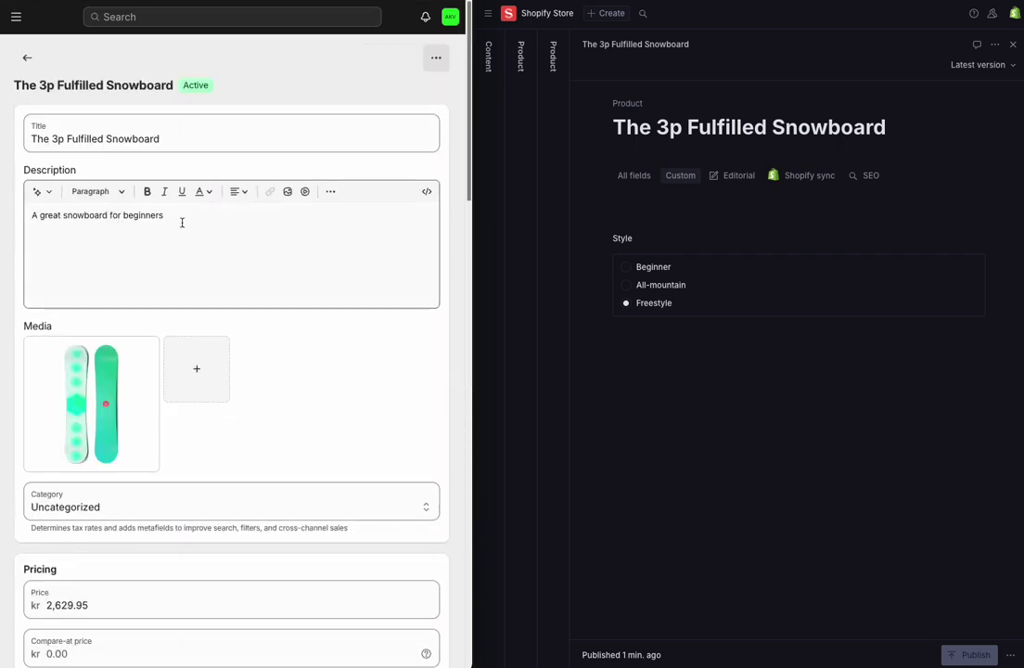
View the snowboard's read-only app-controlled metafields from its complete metafields list.
scroll(181, 222, down, 10)
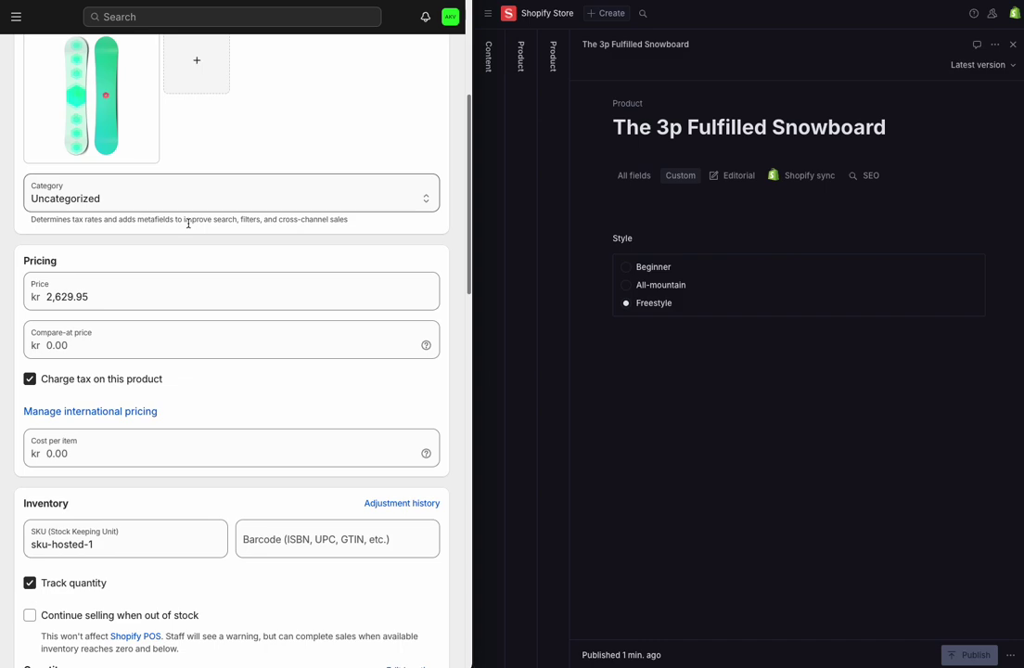
scroll(186, 223, down, 5)
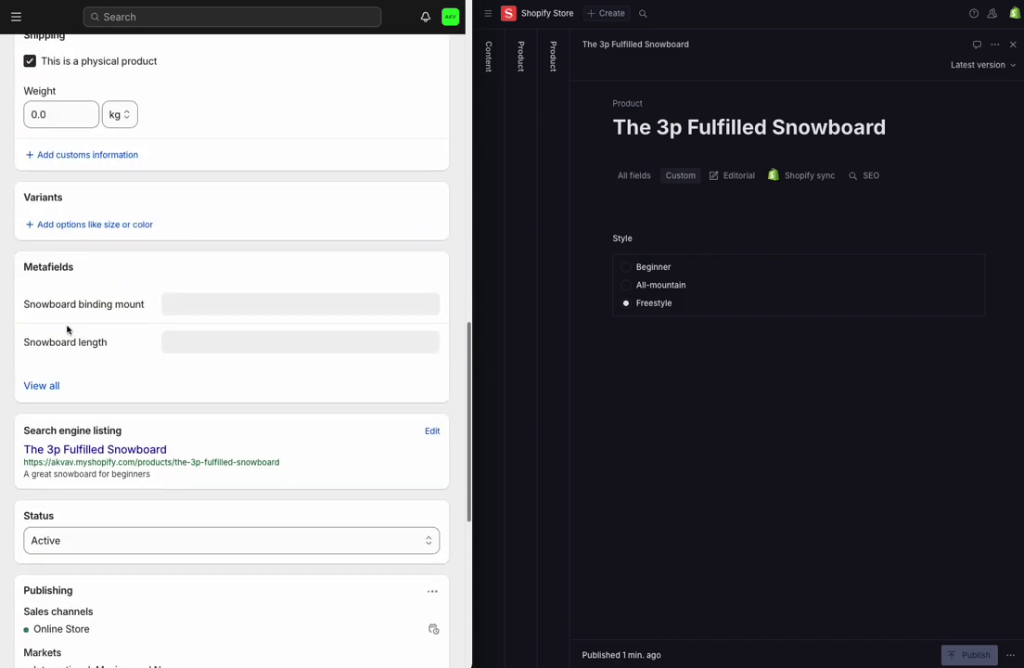
click(44, 385)
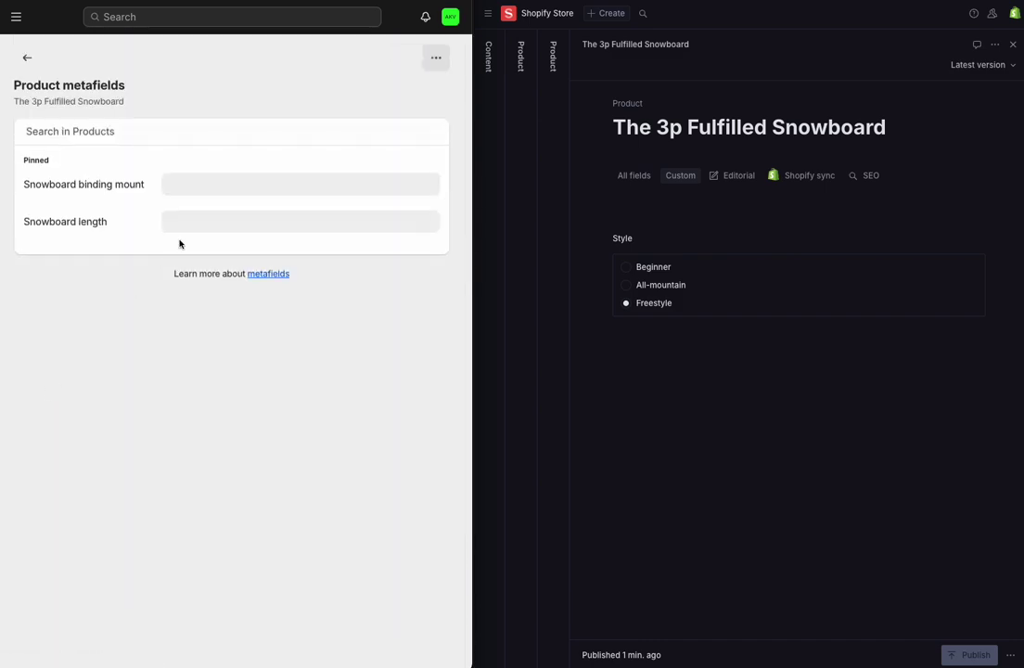
click(434, 57)
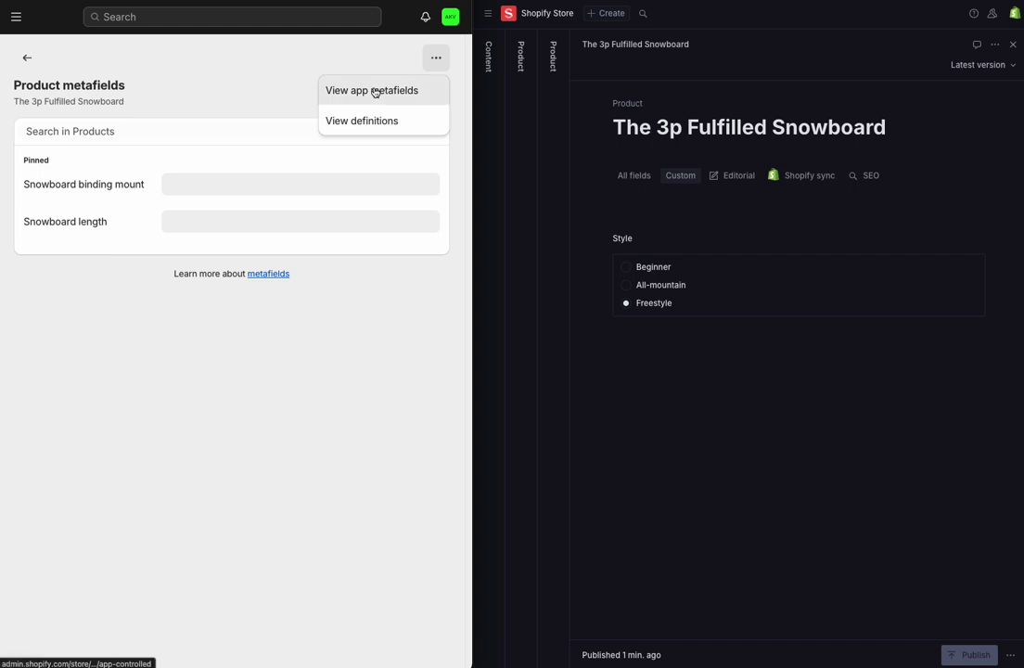
click(375, 91)
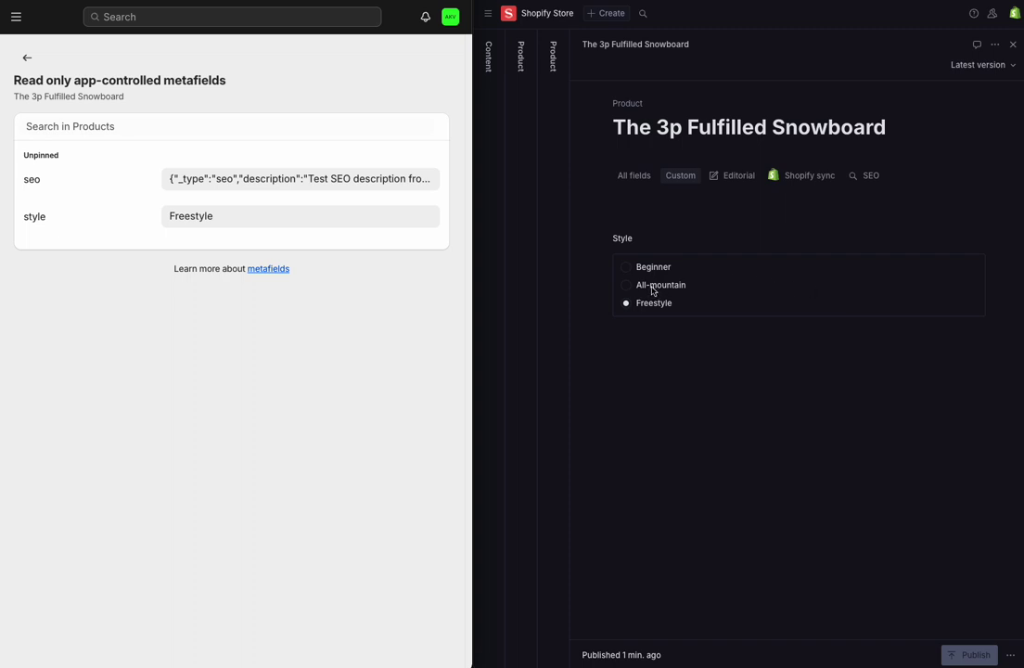
Set the snowboard's Style to Beginner in the Sanity studio and publish the change.
click(628, 270)
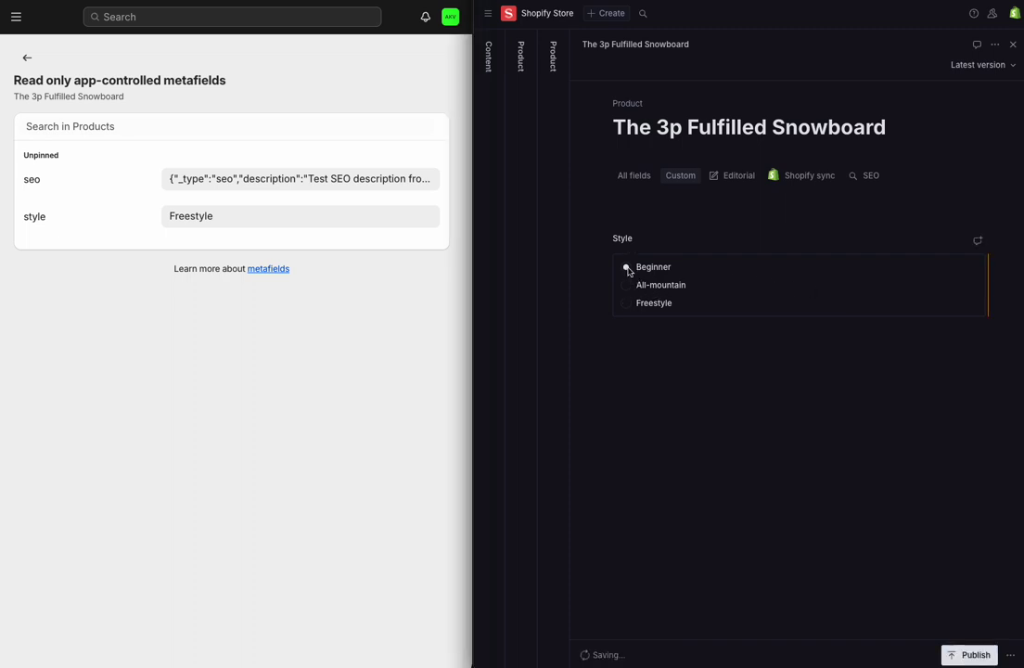
click(970, 657)
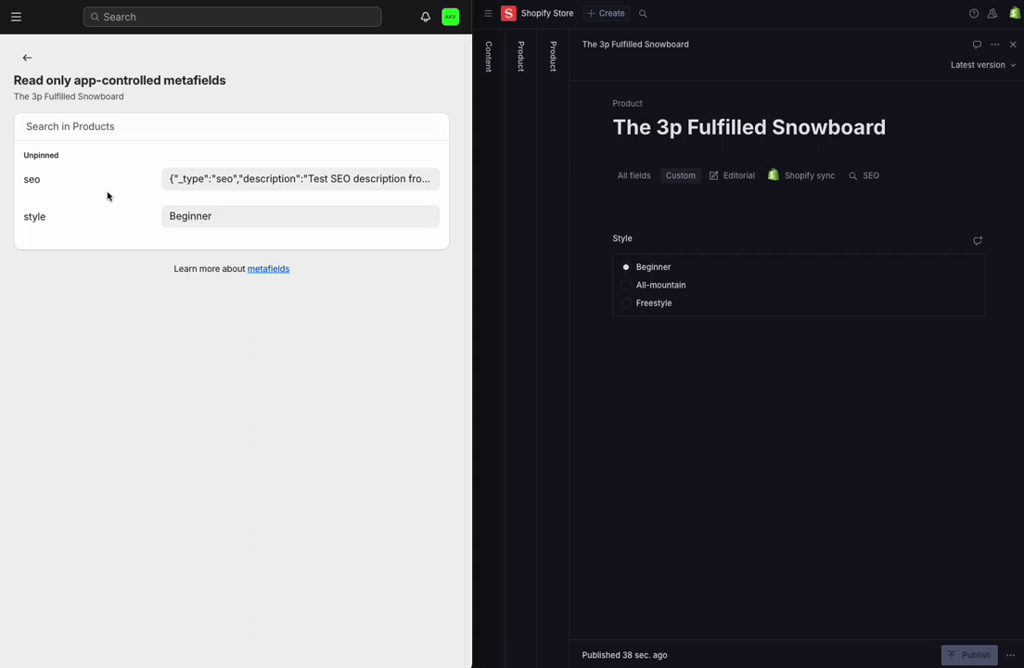
Search the Shopify admin for collections and open the Collections list.
click(158, 21)
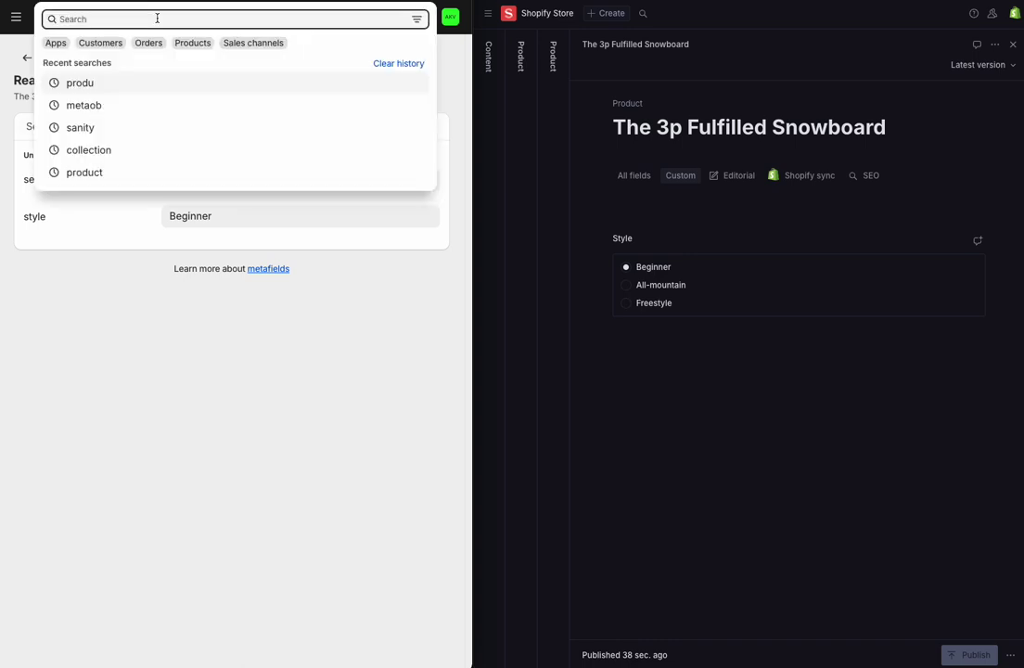
text(collect)
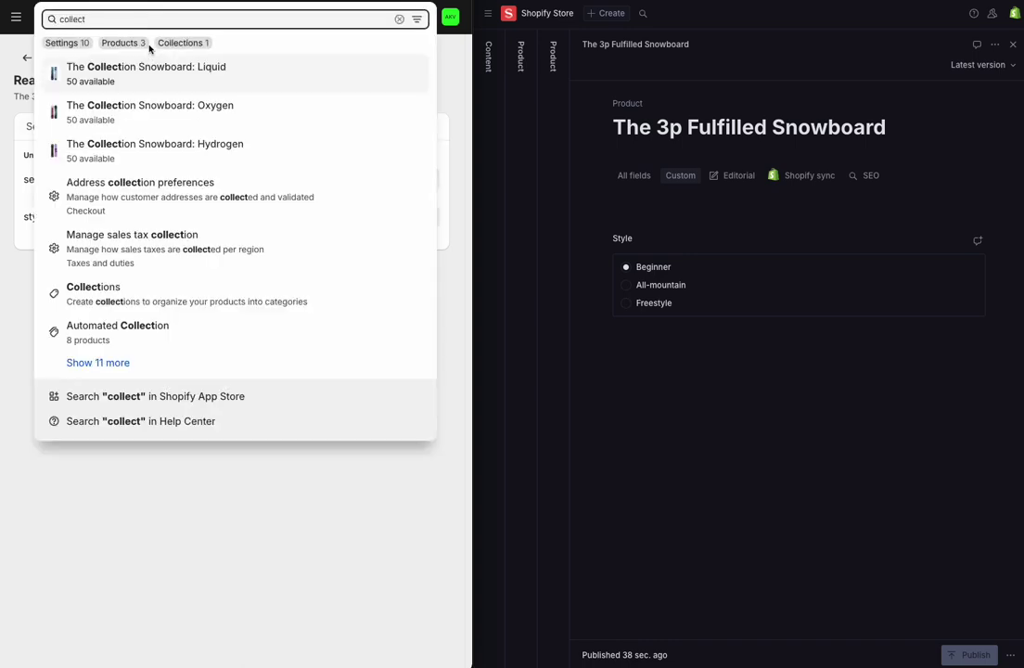
click(129, 291)
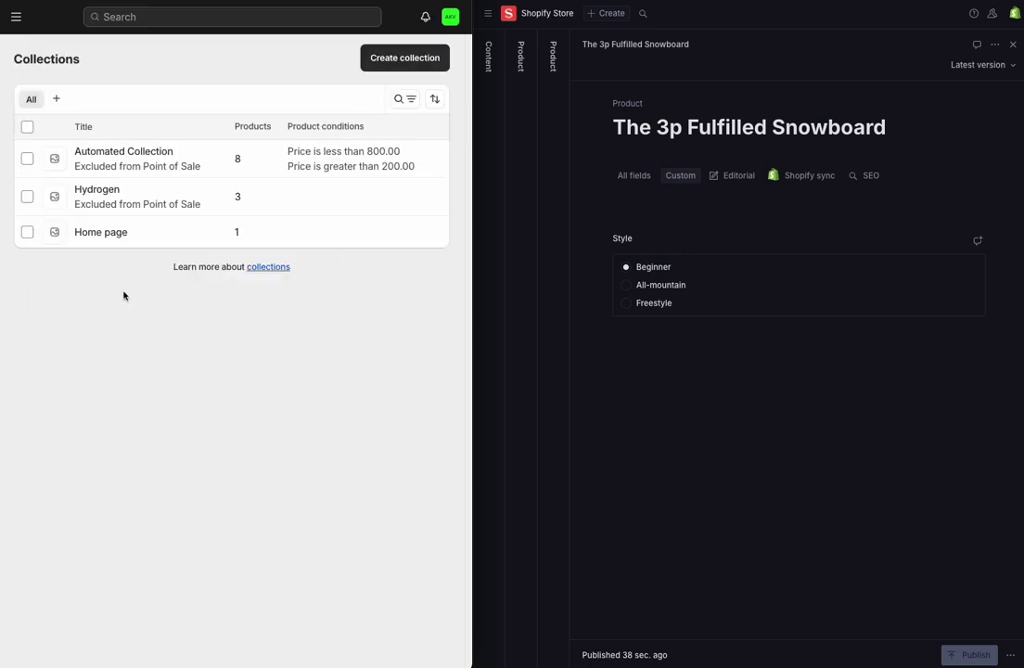
Start a new collection titled Beginner Boards and make its collection type Automated.
click(385, 61)
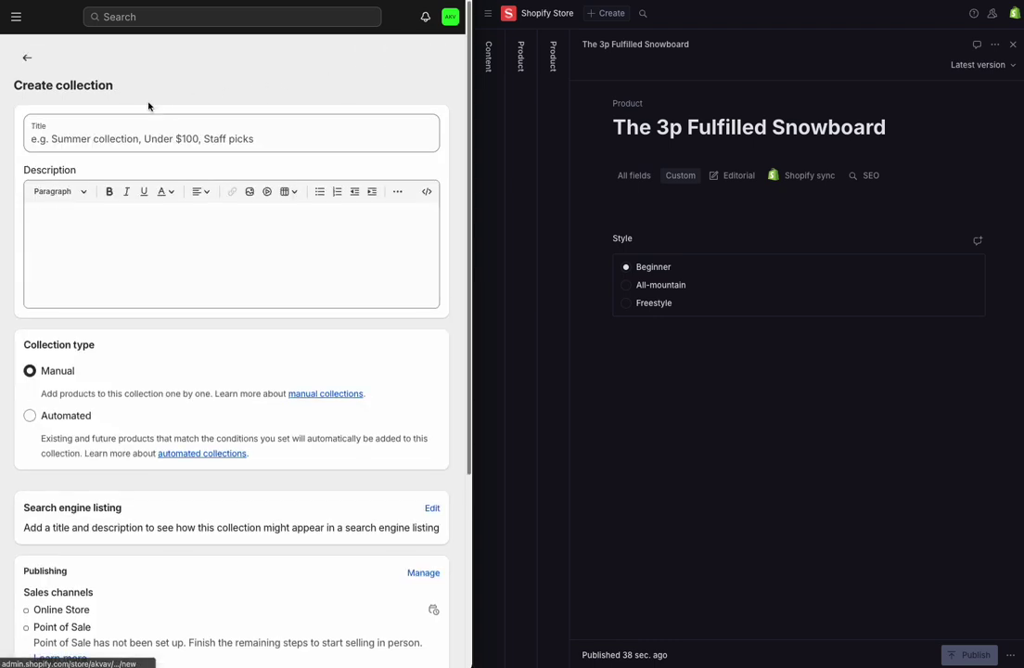
text(Beginner Boards)
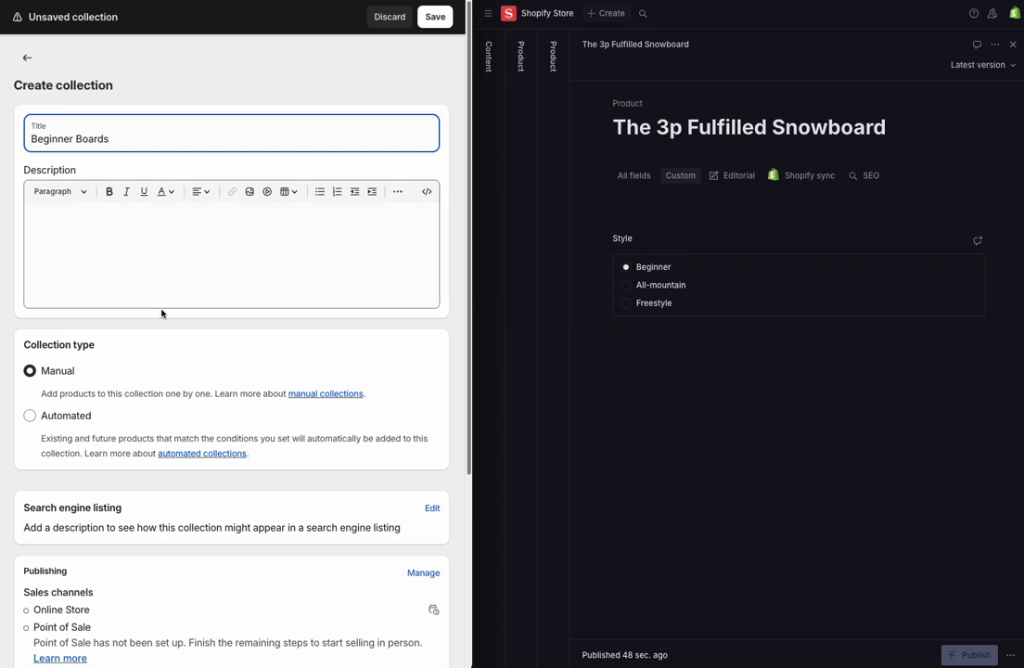
click(74, 414)
scroll(154, 364, down, 2)
scroll(154, 365, down, 1)
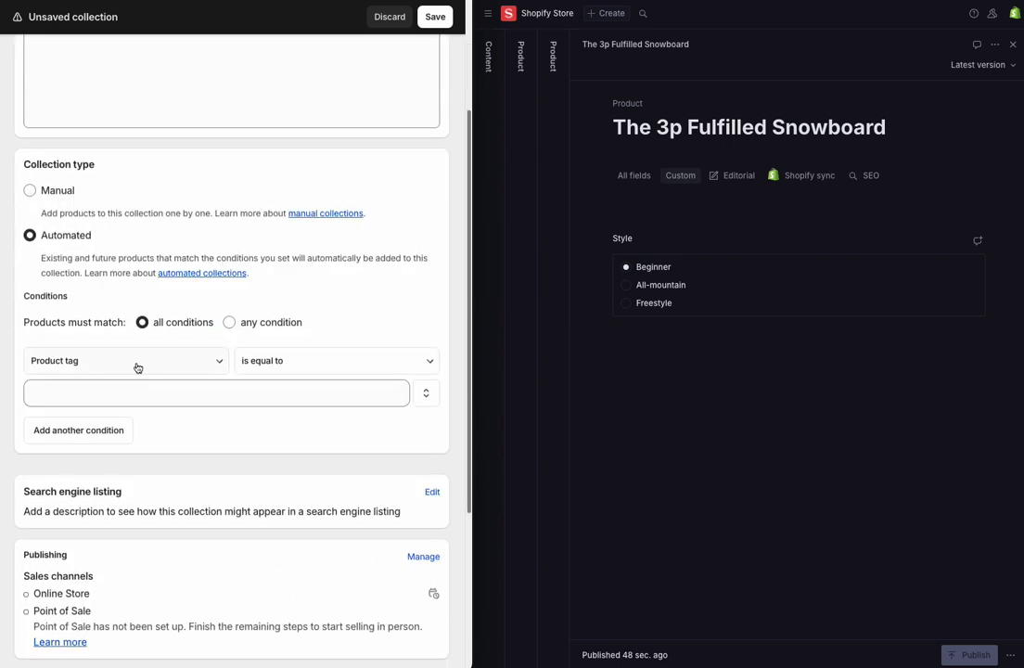
Set the collection's condition so that the style metafield is equal to Beginner.
click(127, 368)
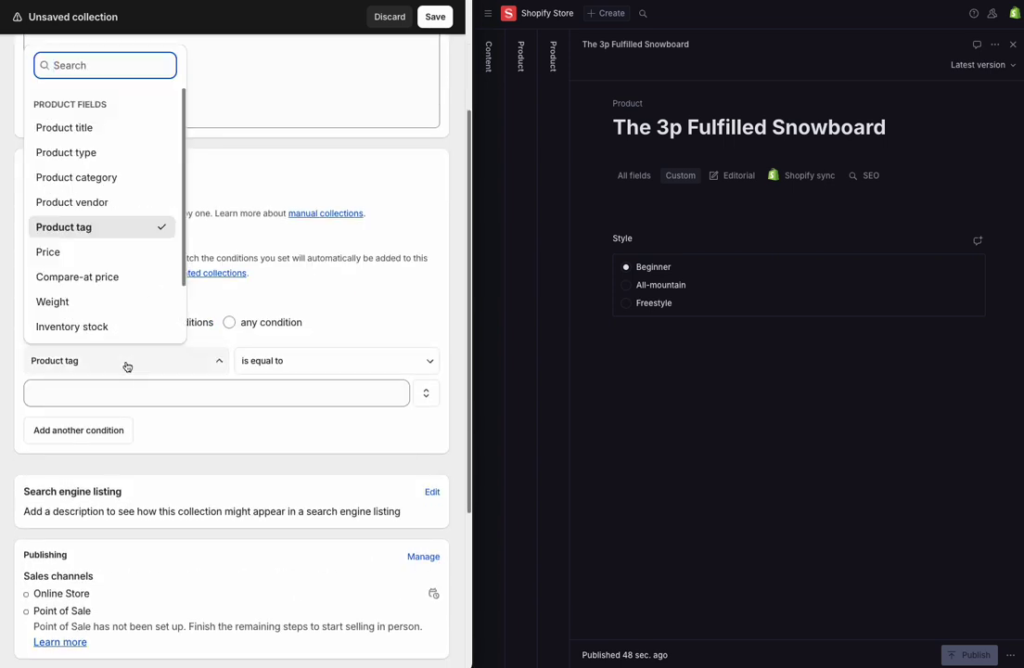
scroll(117, 232, down, 1)
scroll(115, 236, down, 2)
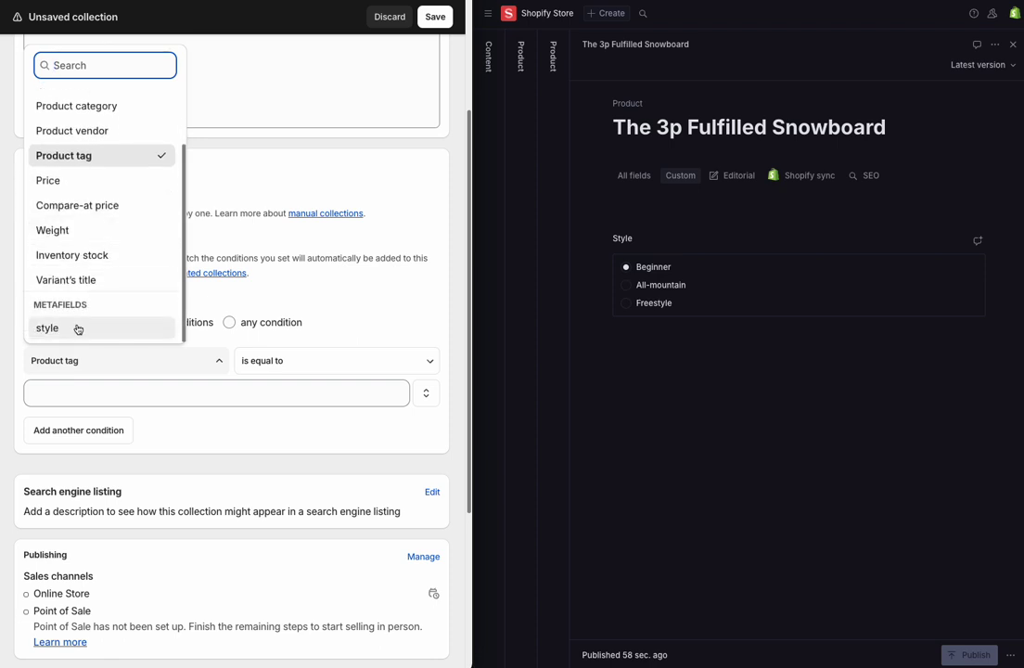
click(78, 329)
click(98, 393)
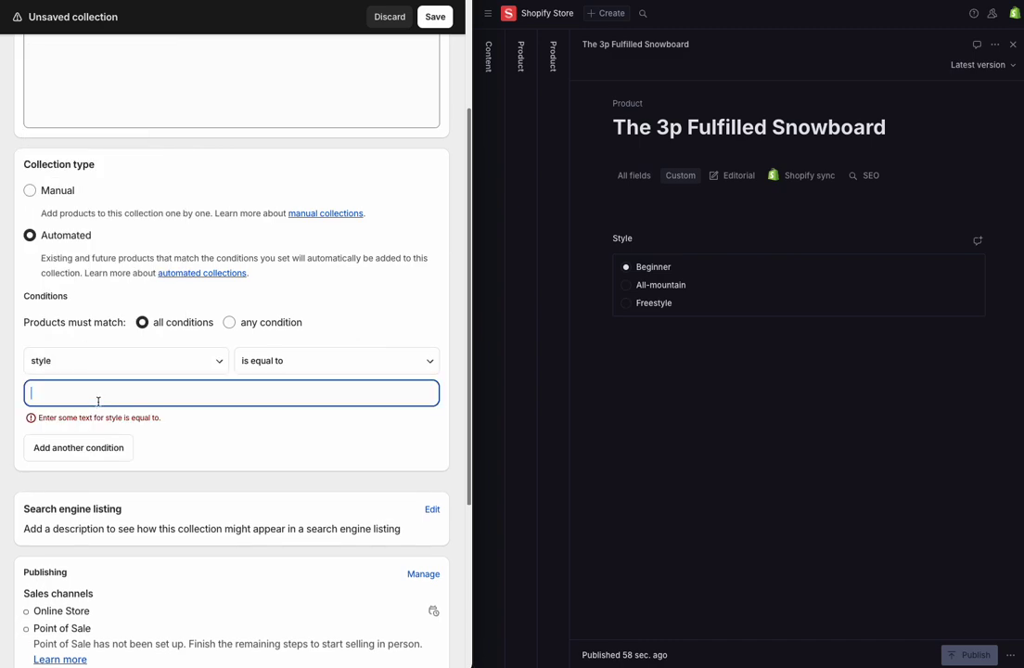
text(Beginner)
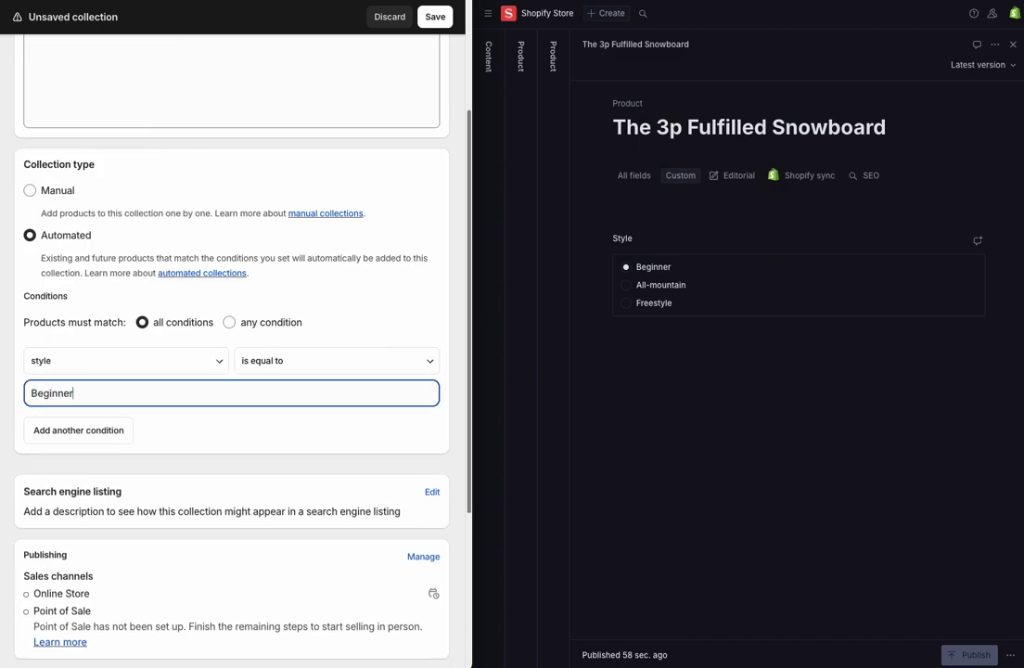
Save the Beginner Boards collection and review the products it includes.
scroll(194, 427, down, 5)
click(428, 656)
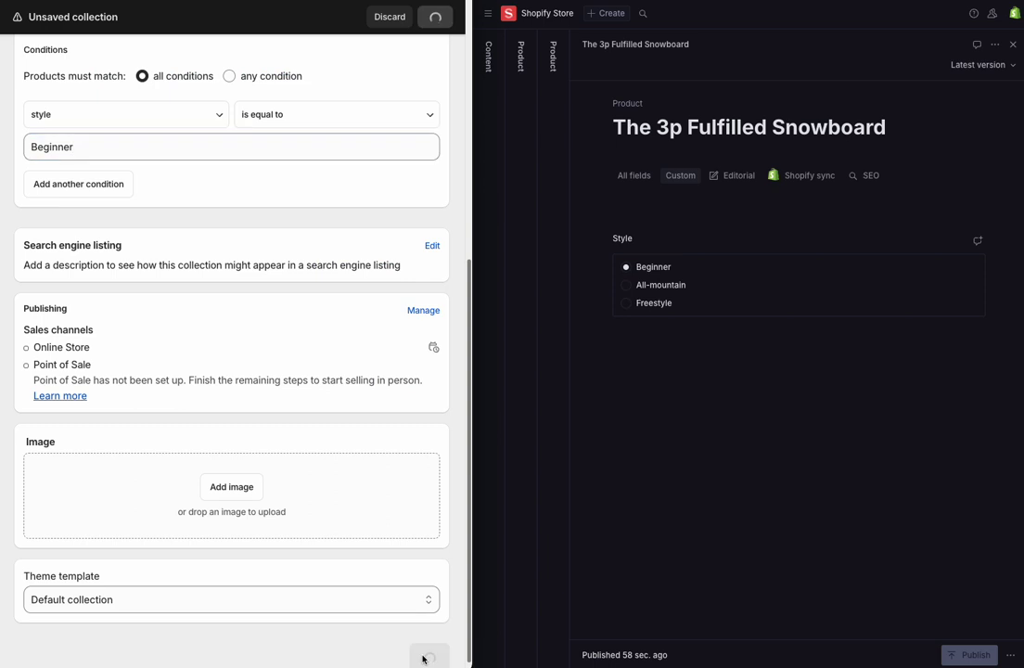
scroll(158, 311, down, 4)
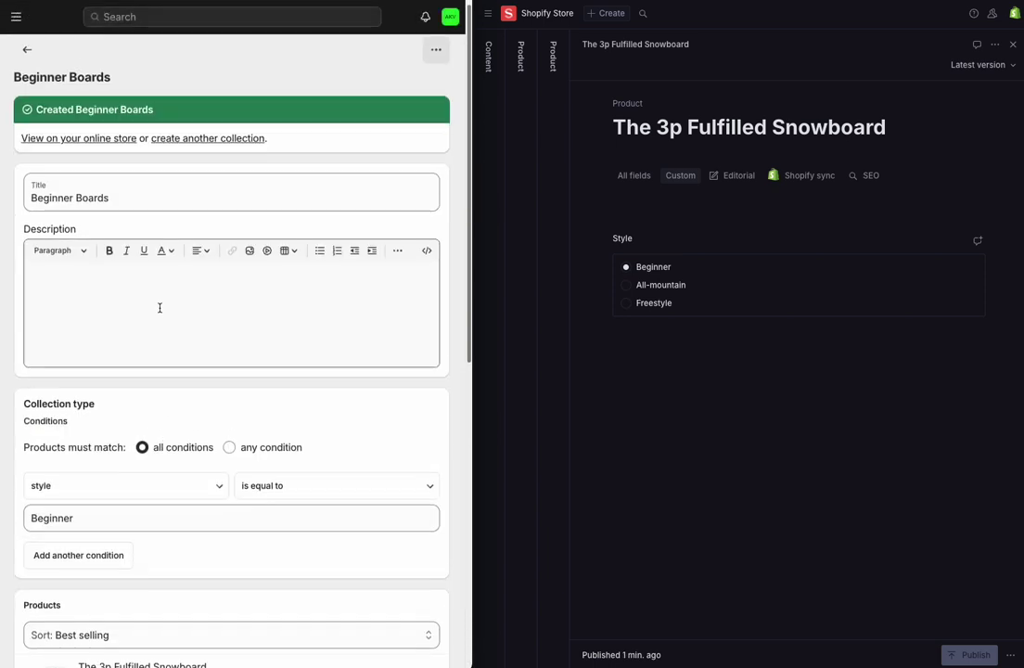
scroll(224, 432, down, 1)
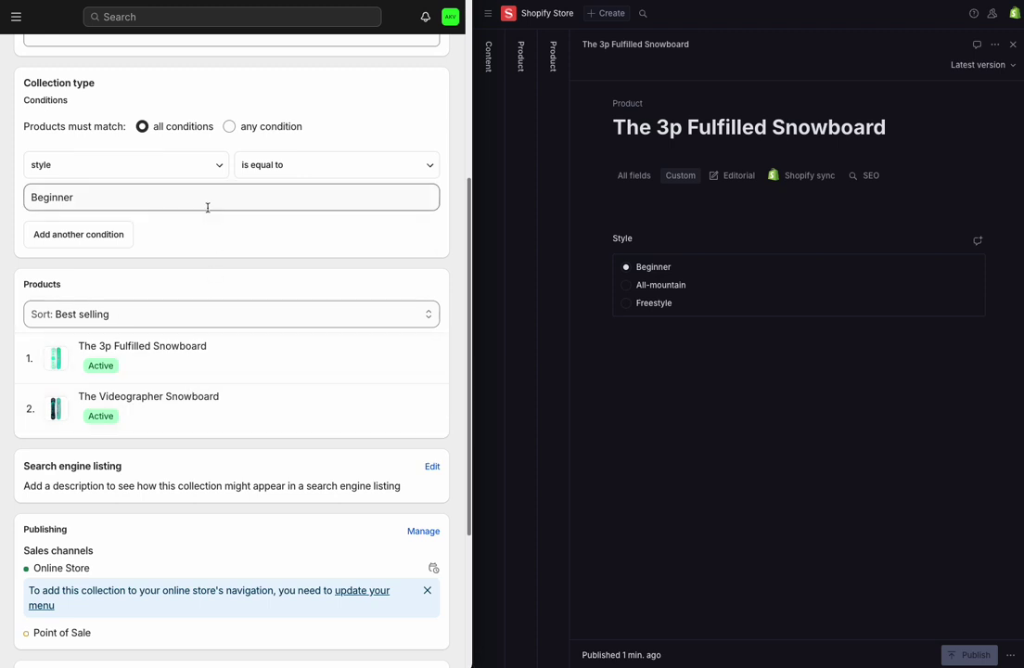
Search the Shopify admin for theme, go to Themes and open the current Dawn theme for customizing.
click(201, 16)
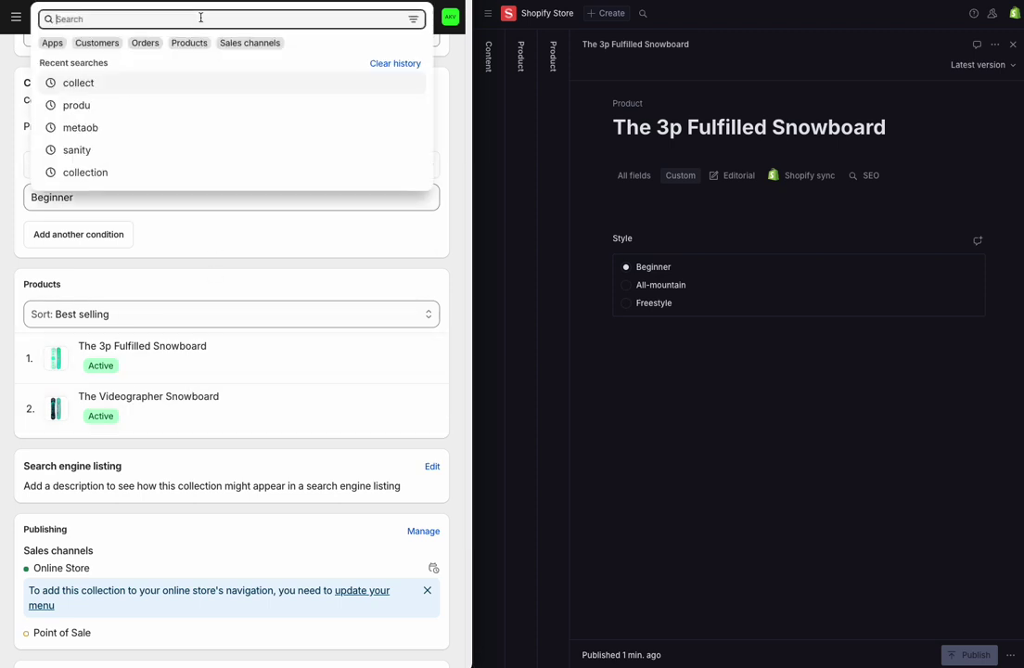
text(theme)
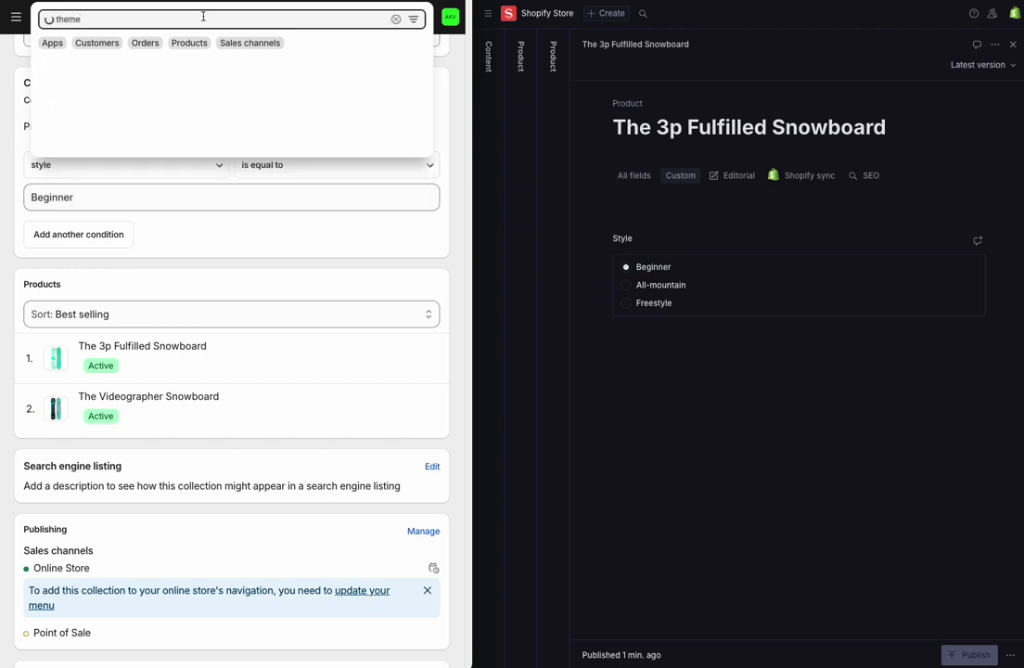
click(158, 95)
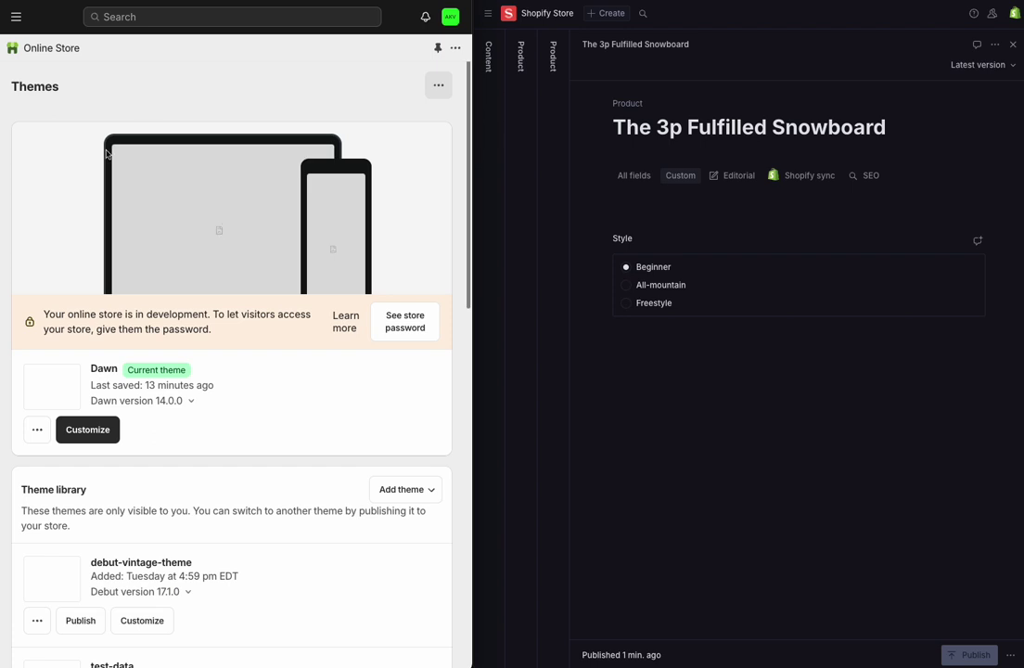
click(88, 429)
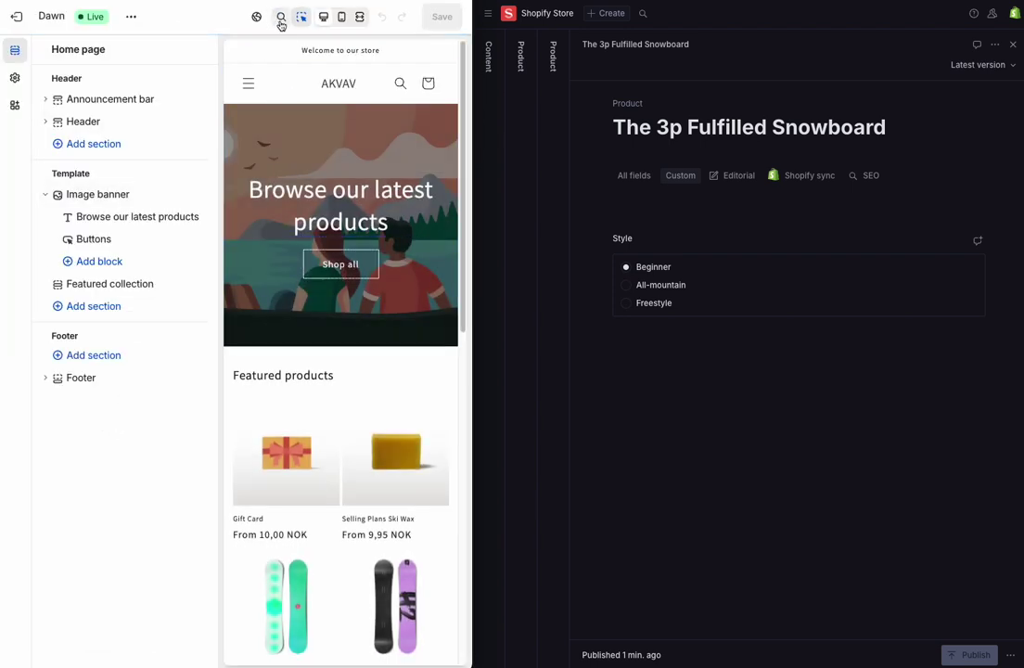
Switch the theme editor to the Default product template, previewing The 3p Fulfilled Snowboard.
click(280, 20)
click(235, 96)
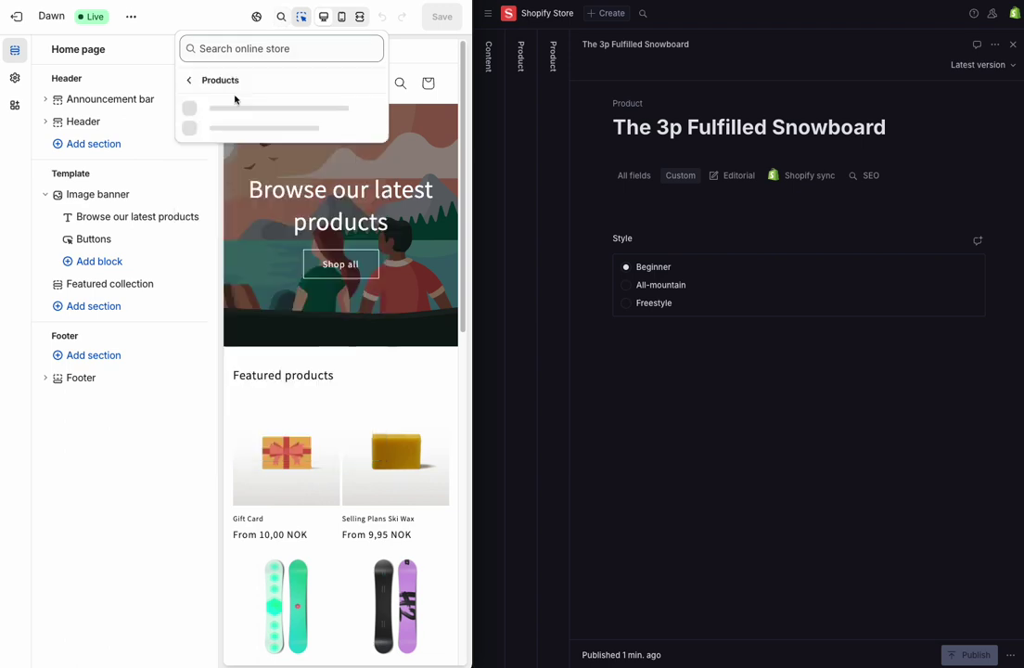
click(254, 110)
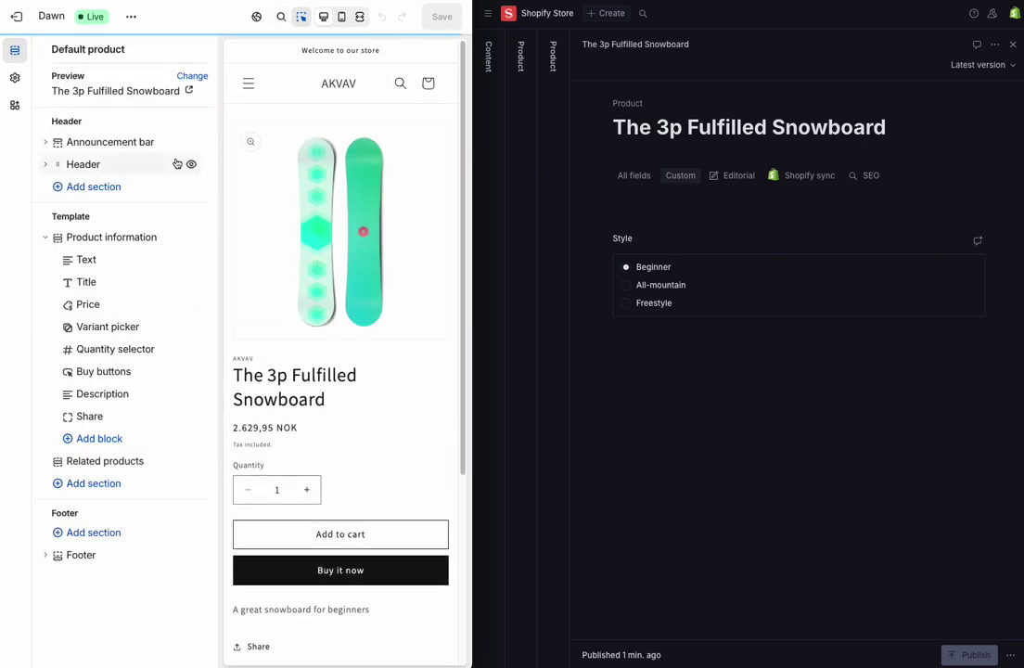
Add a Text block to Product information, place it between Buy buttons and Description, and open its settings.
click(92, 436)
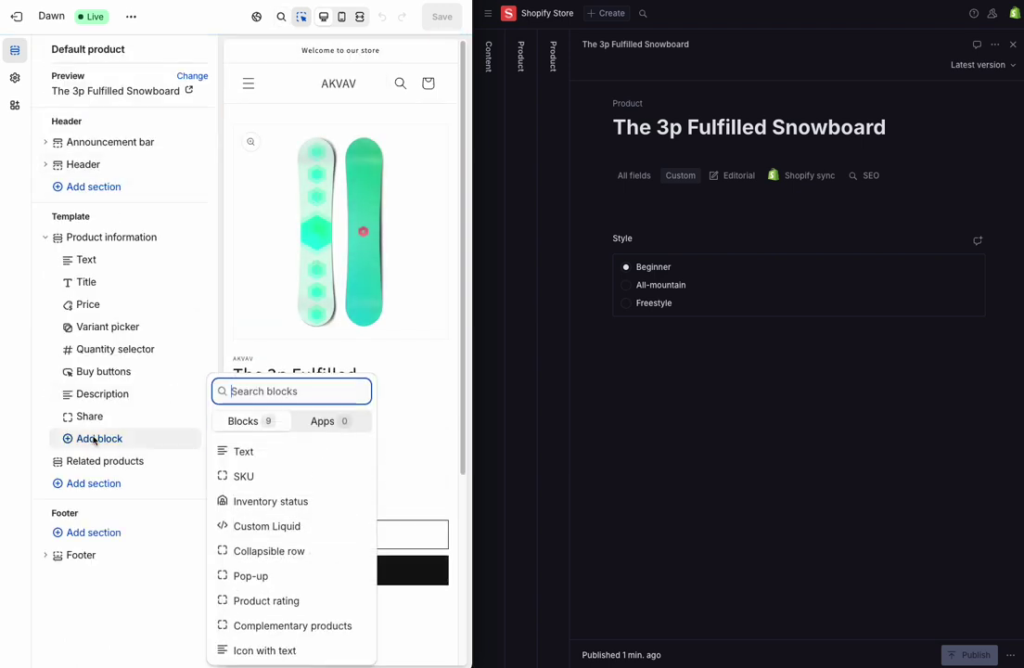
click(245, 451)
drag(60, 444, 66, 395)
click(111, 393)
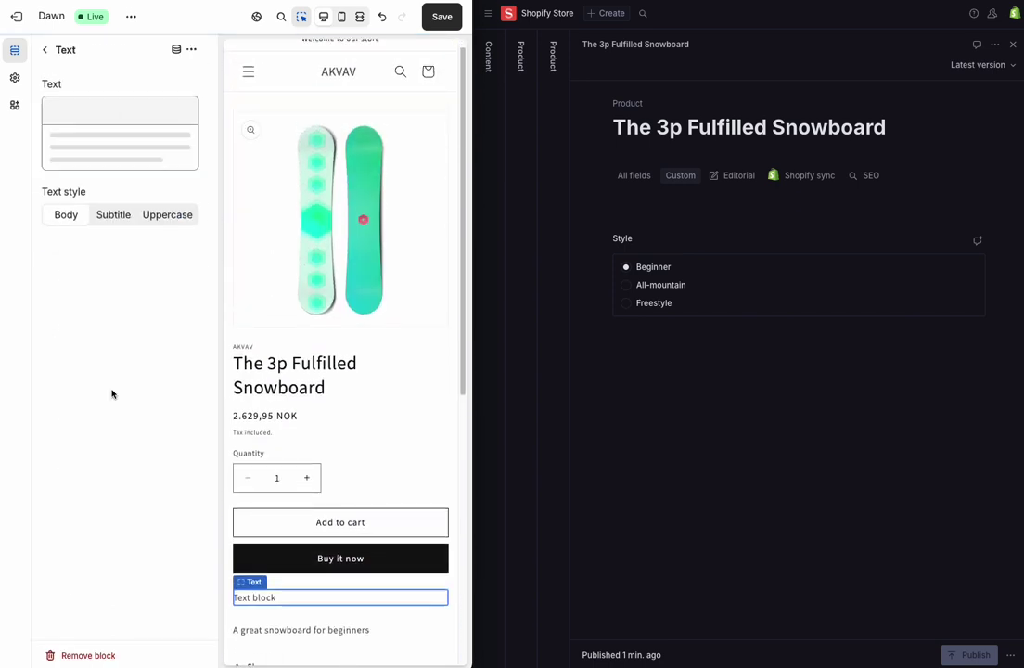
Replace the text block's content with "Style: " followed by the product's dynamic style metafield.
click(87, 138)
key(ctrl+a)
text(St)
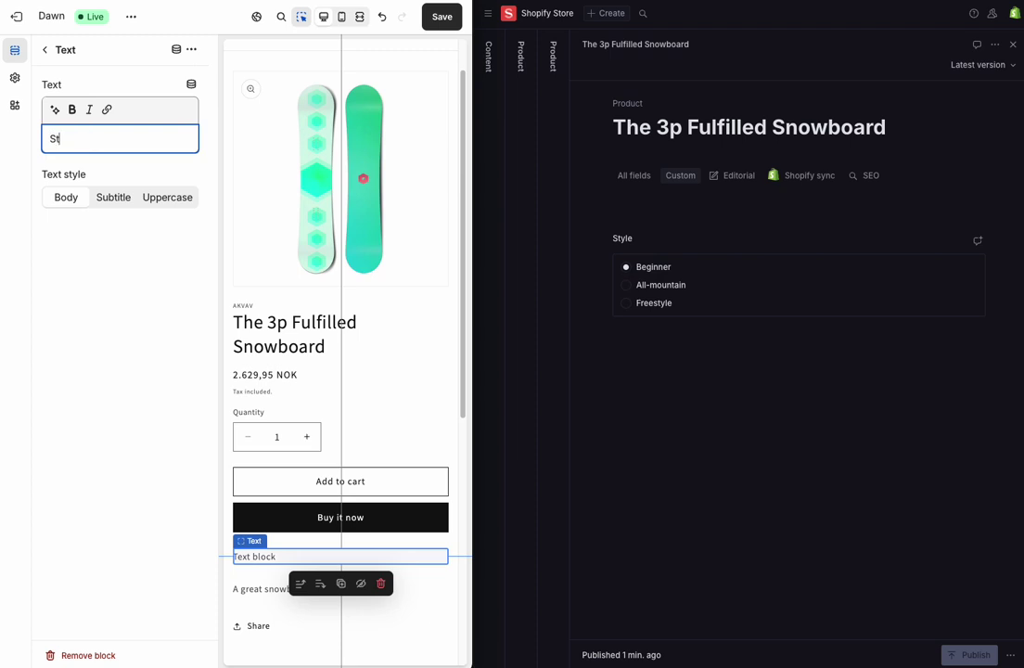
text(yle:)
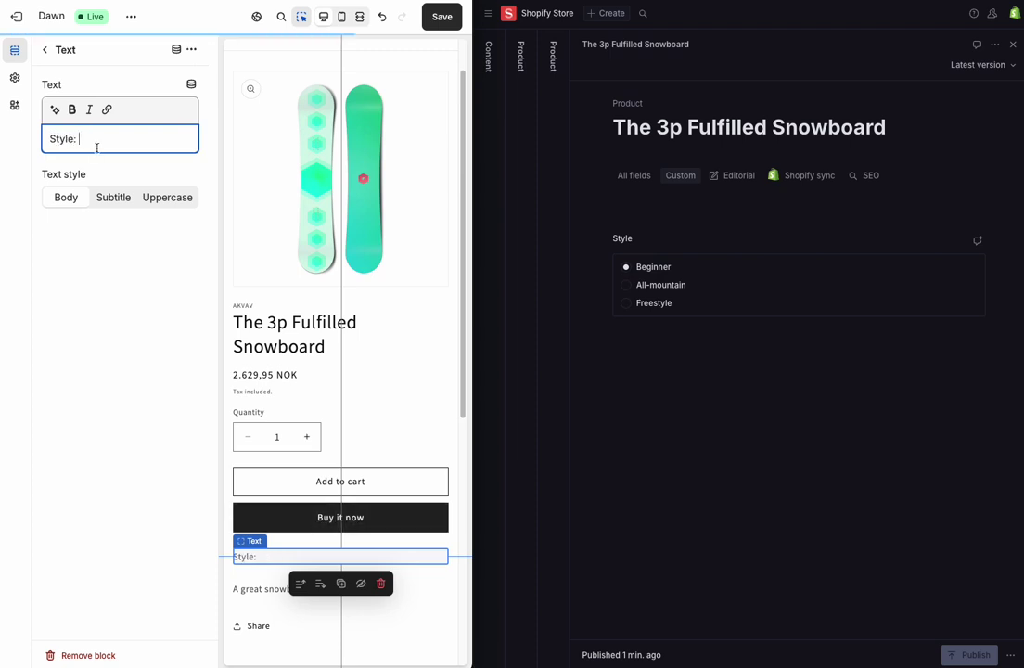
click(189, 85)
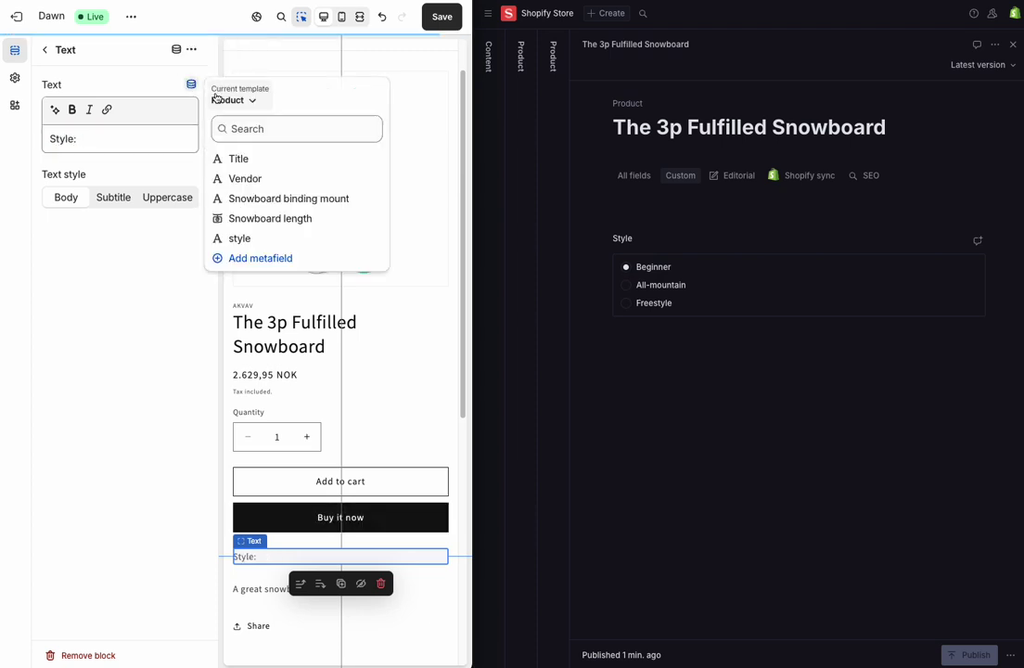
click(243, 238)
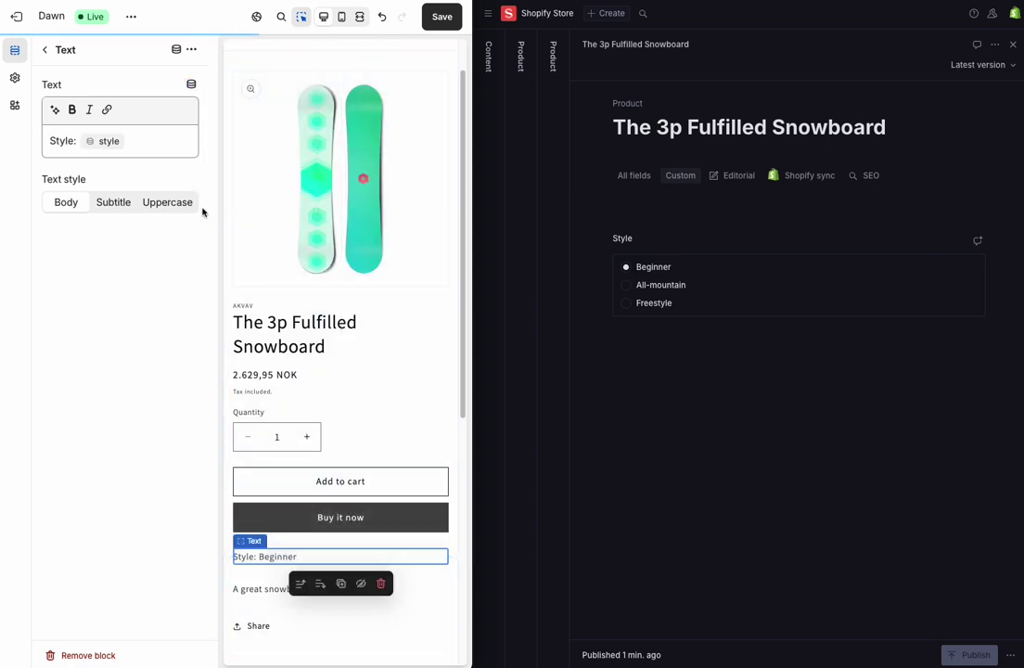
scroll(311, 245, down, 1)
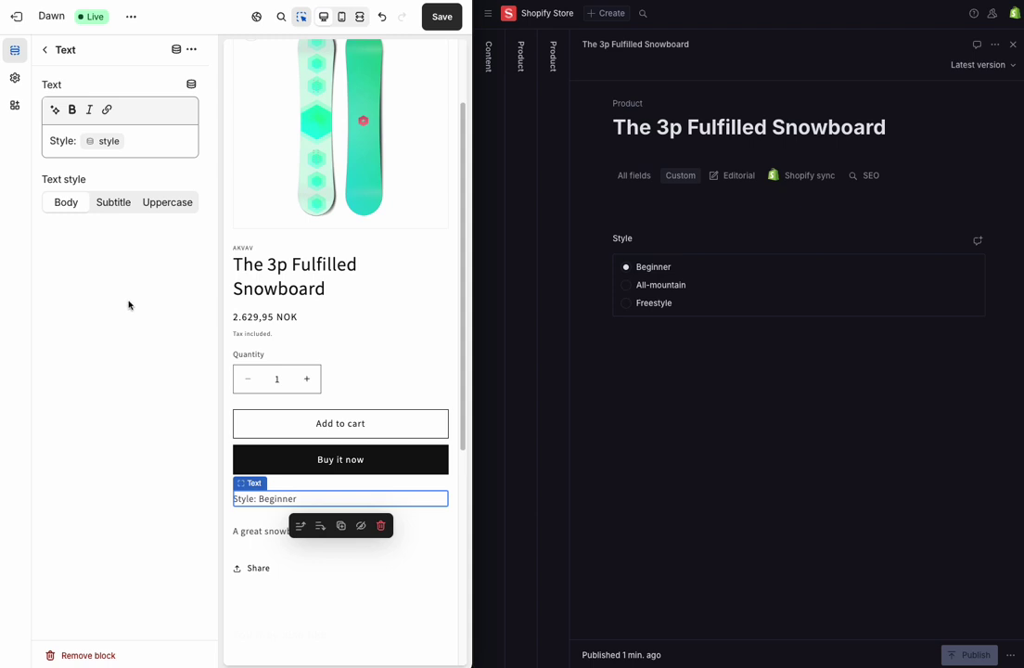
Open the landingPage metaobject template in the theme editor and the AKVAV in Bend landing page in the Sanity studio.
click(281, 17)
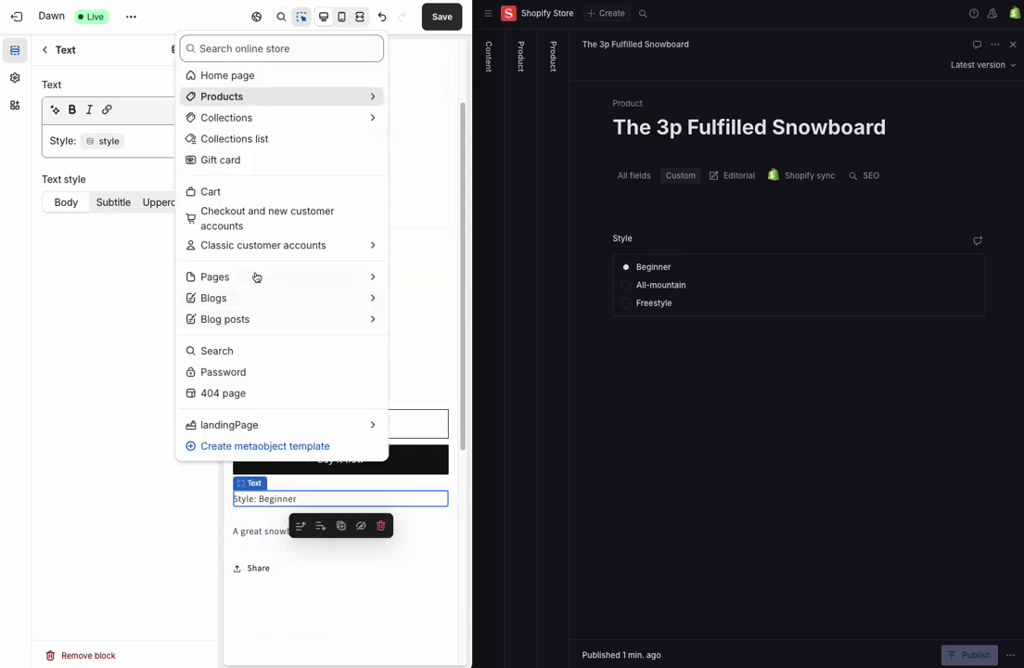
click(253, 427)
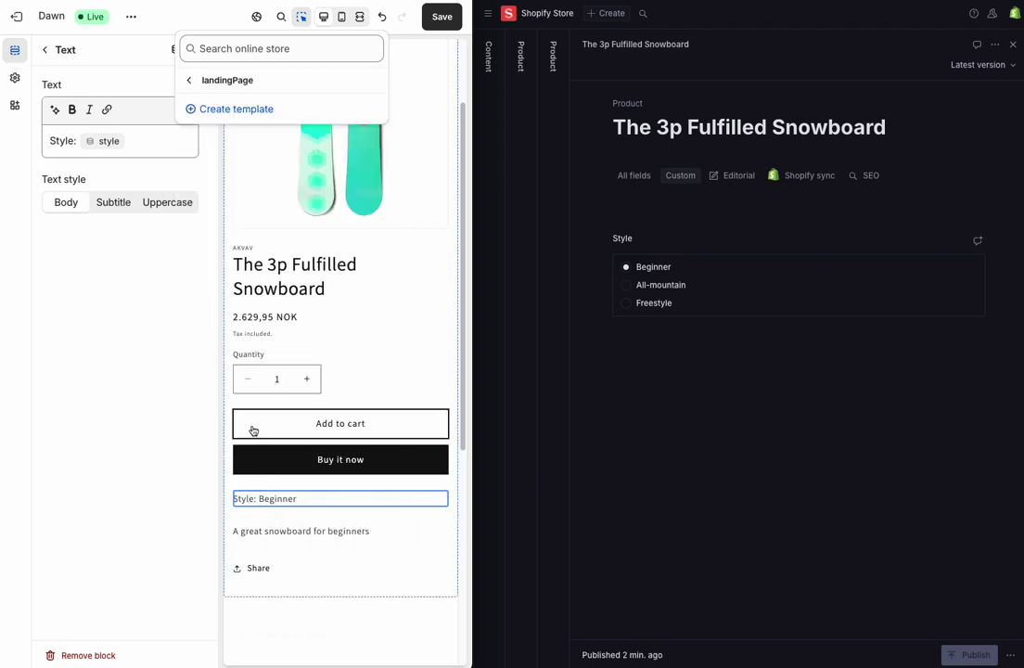
click(489, 58)
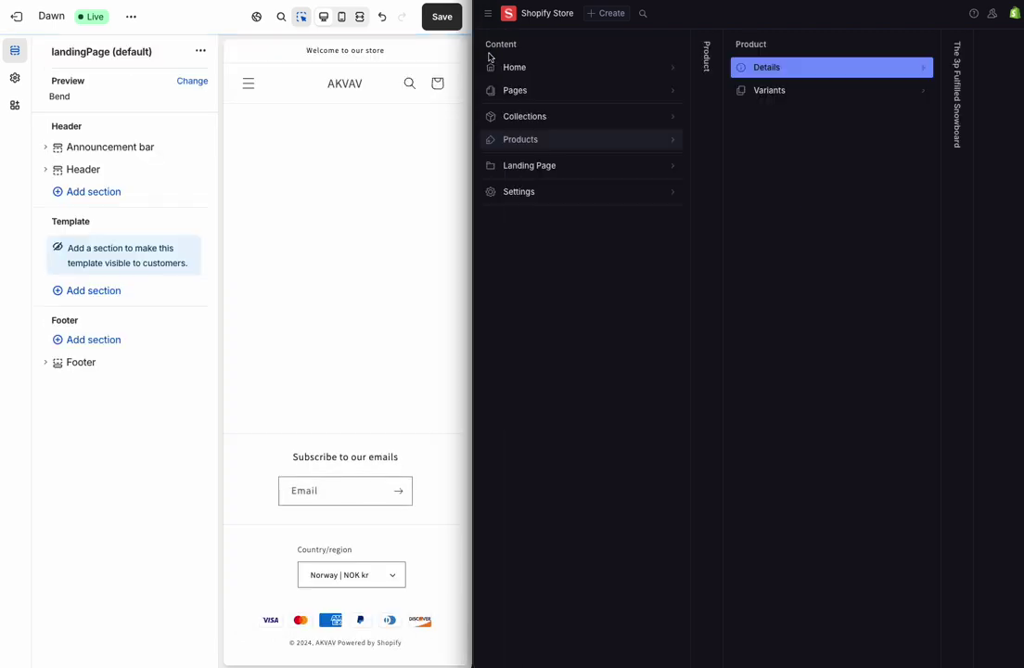
click(537, 165)
click(772, 93)
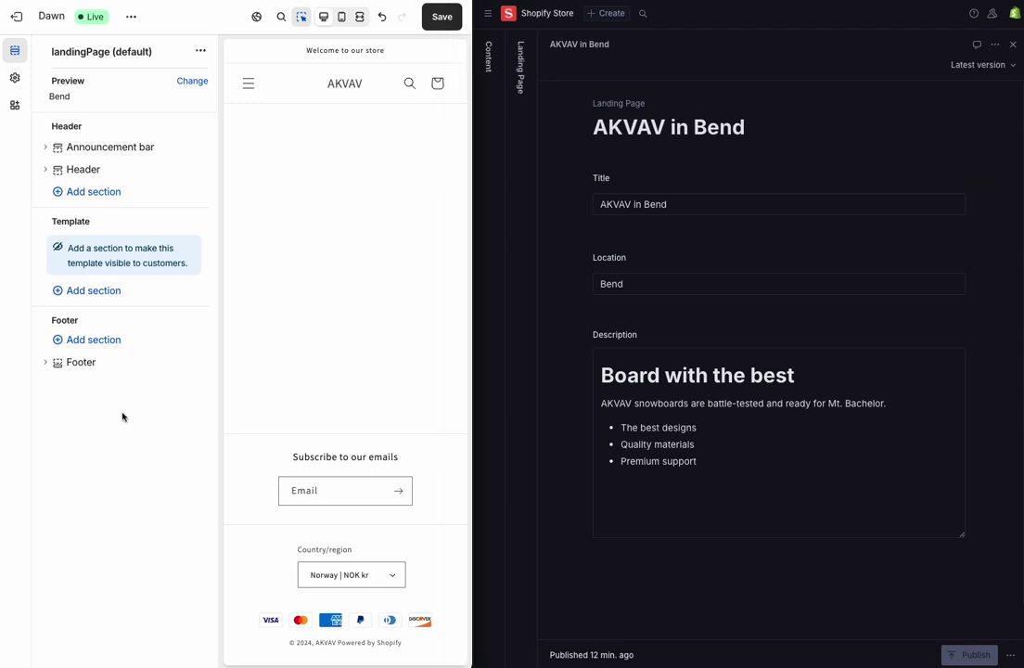
Add a Rich text section to the landingPage template and replace its heading text with the dynamic title field.
click(97, 291)
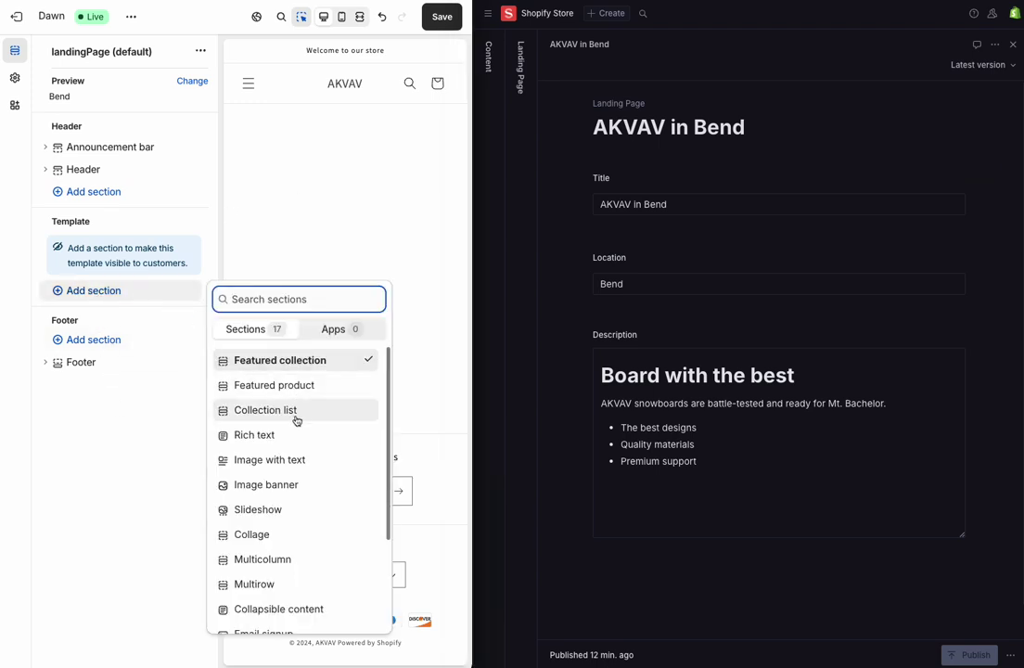
click(269, 433)
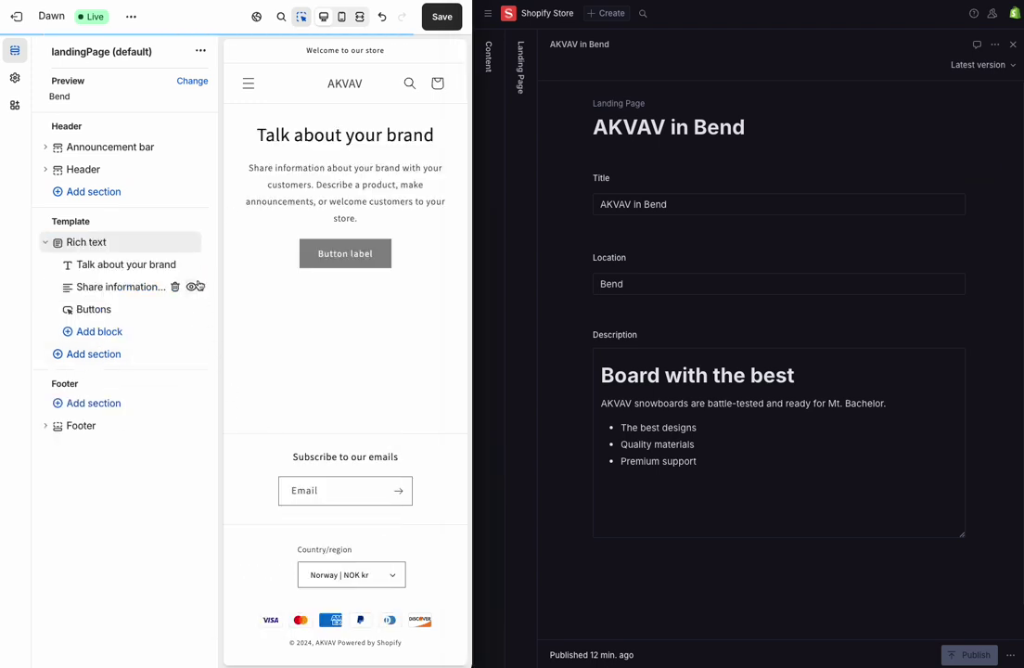
click(307, 141)
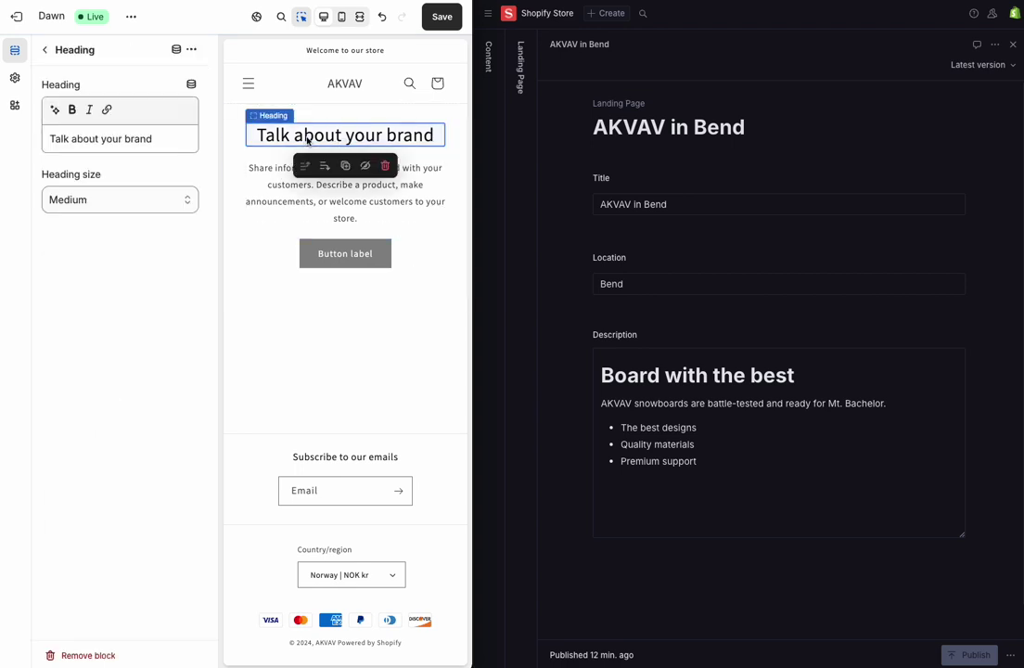
triple_click(126, 140)
key(BackSpace)
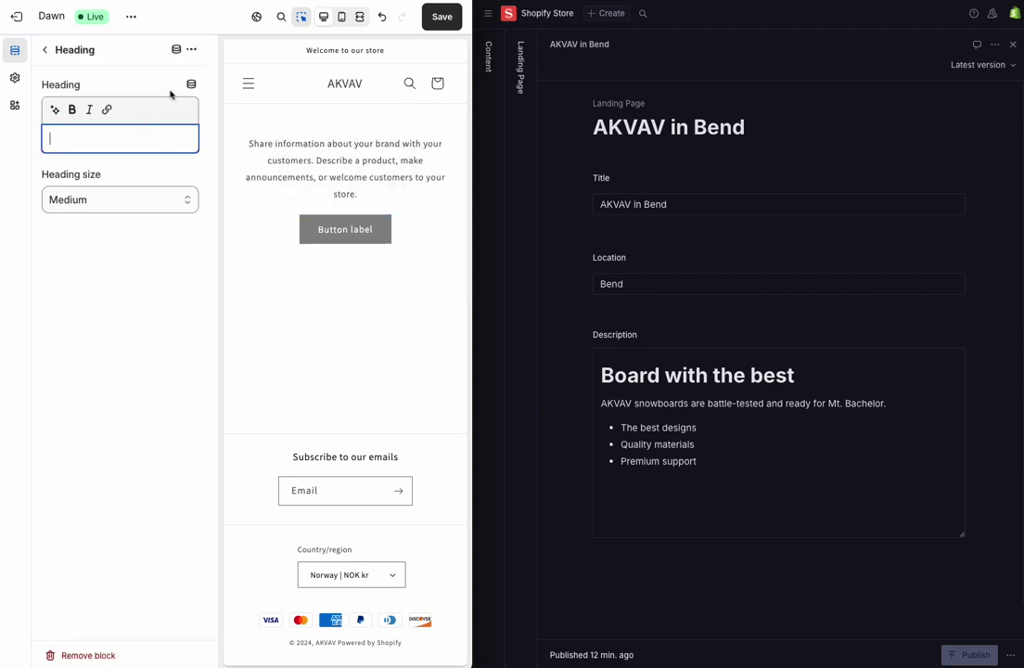
click(191, 84)
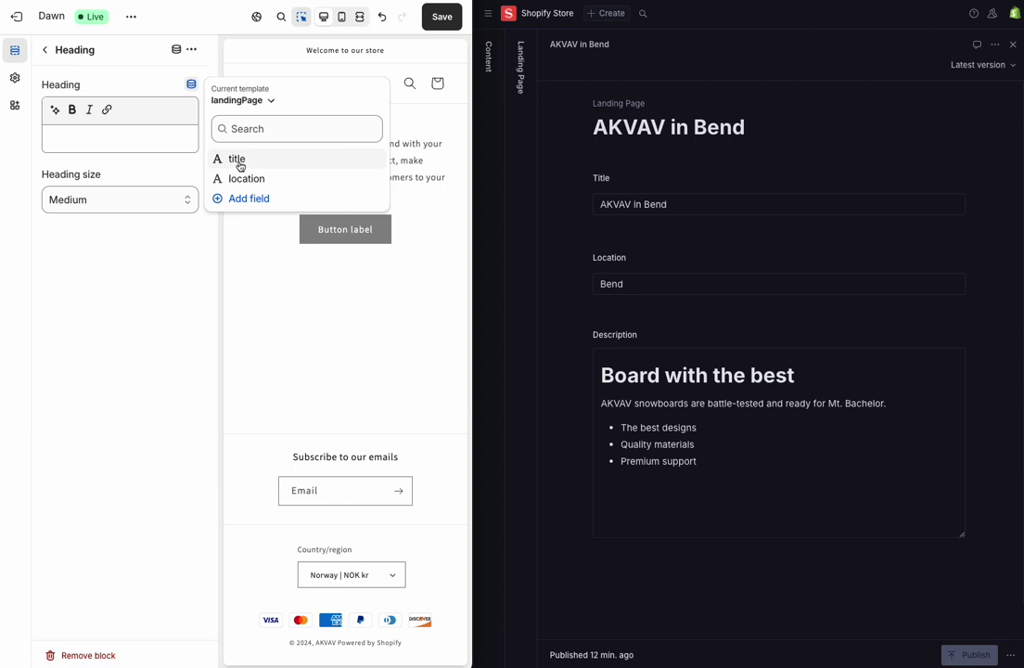
click(239, 159)
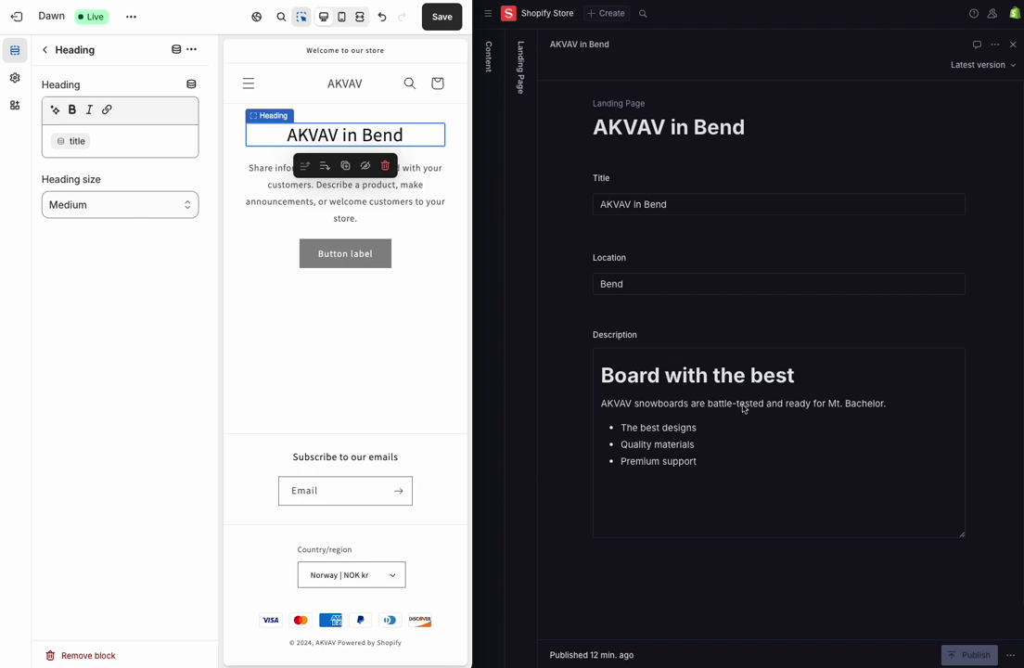
Add a Custom Liquid section below the Rich text section in the landingPage template.
click(46, 52)
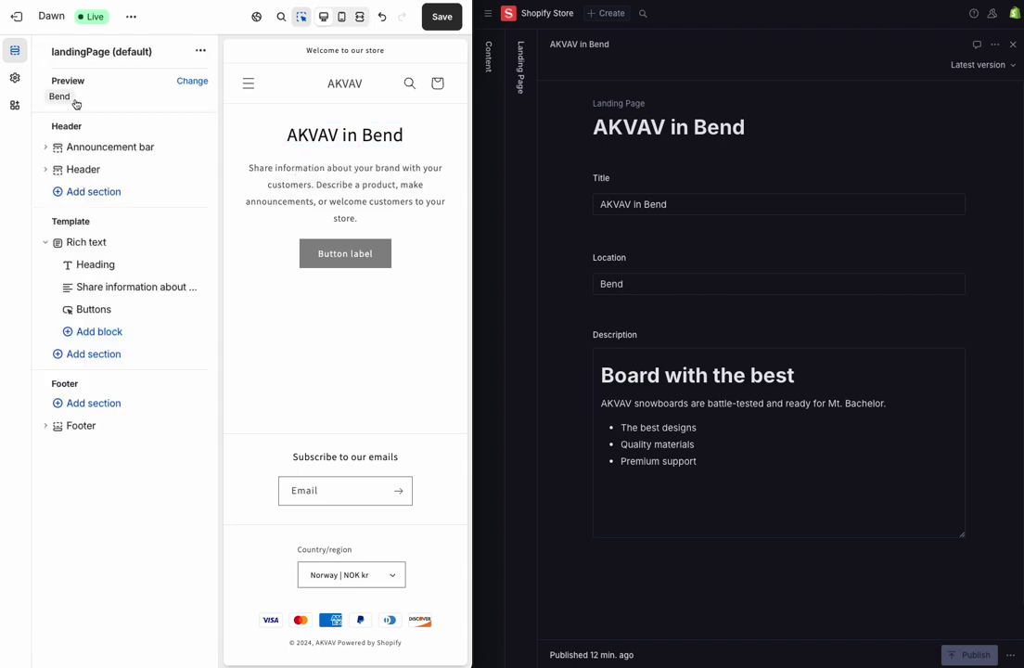
click(98, 354)
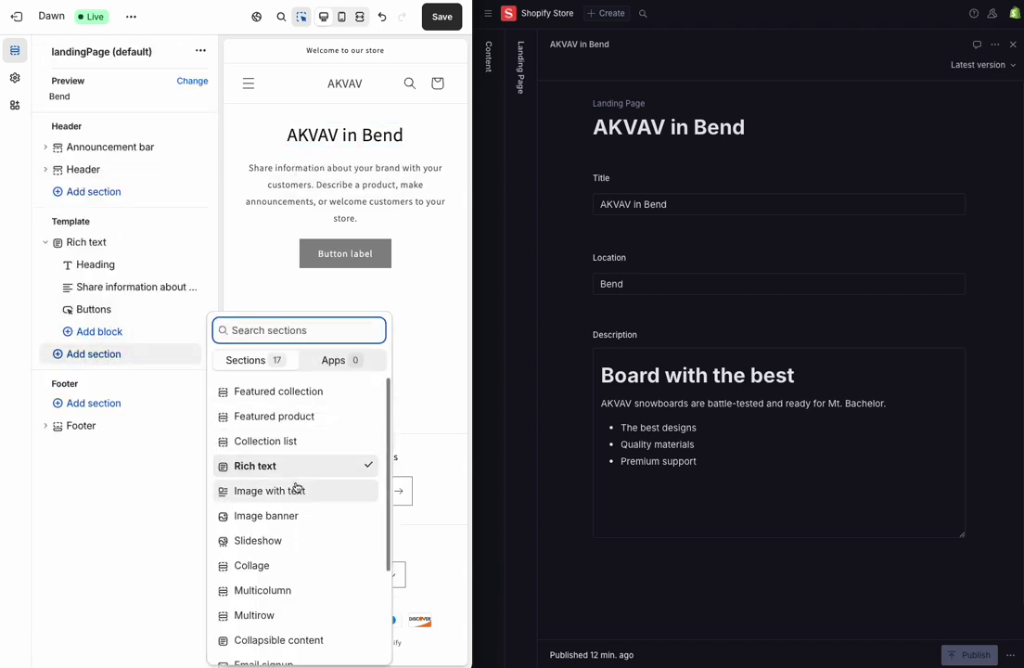
scroll(292, 491, down, 3)
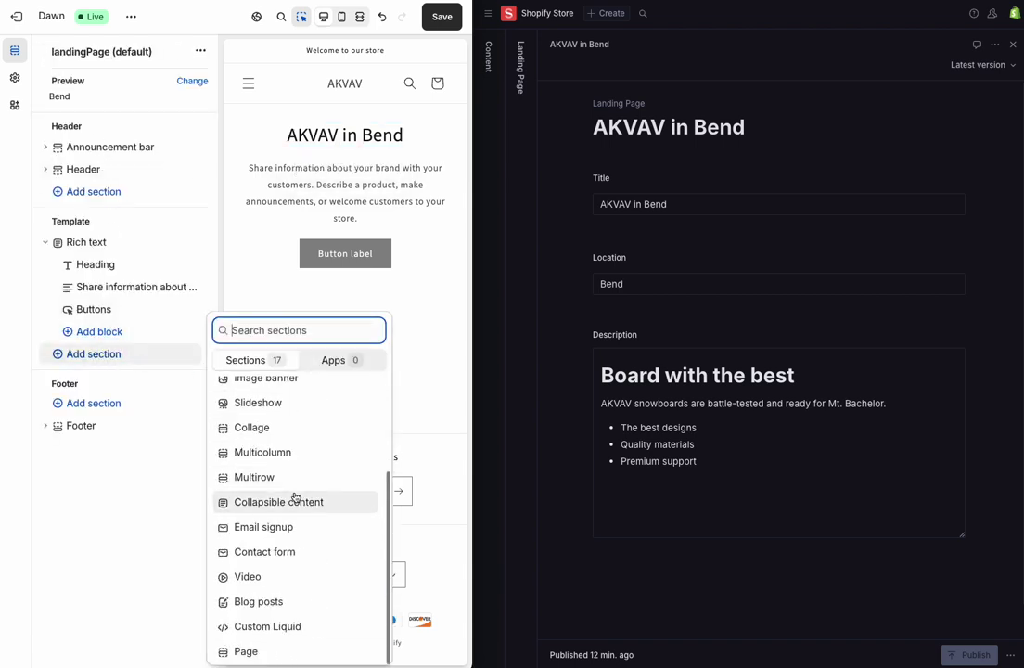
click(285, 624)
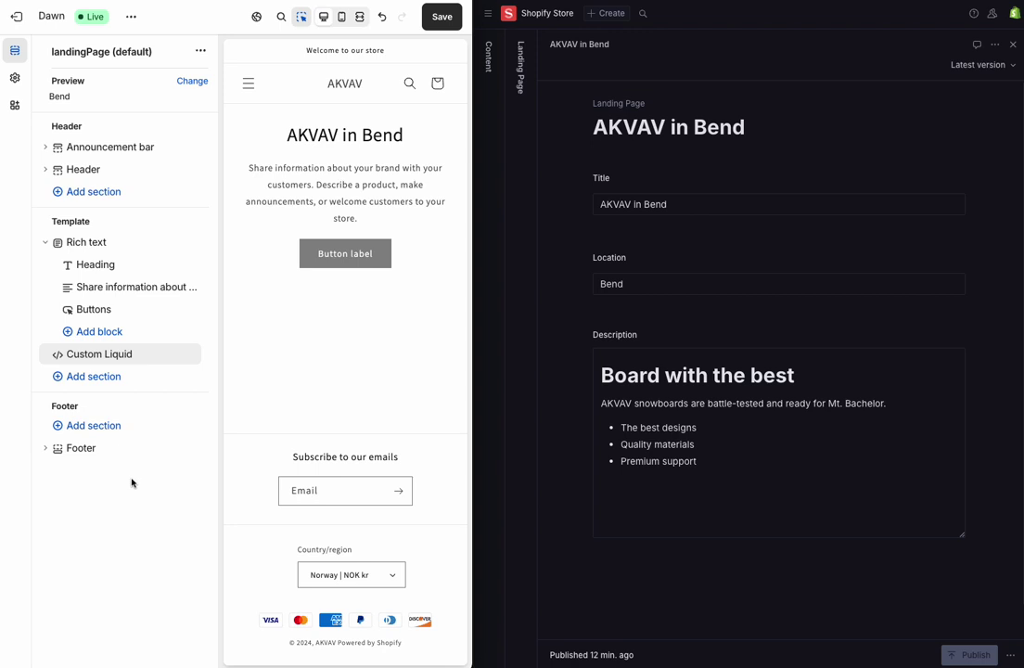
Add custom CSS to the Custom Liquid section that gives div elements a margin-left of 10px.
click(102, 355)
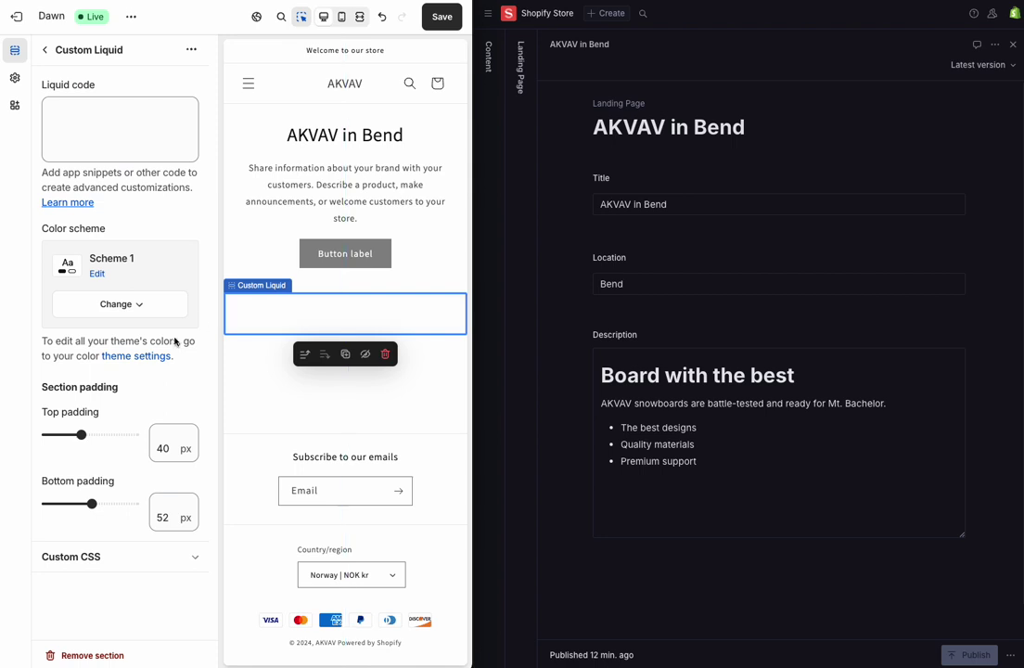
click(88, 554)
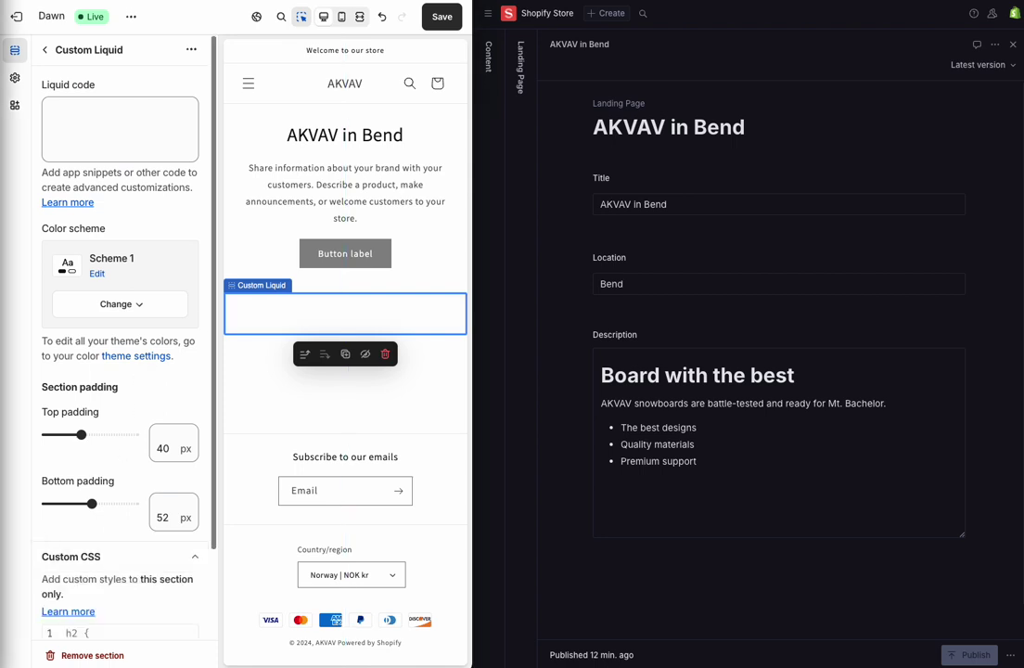
click(111, 632)
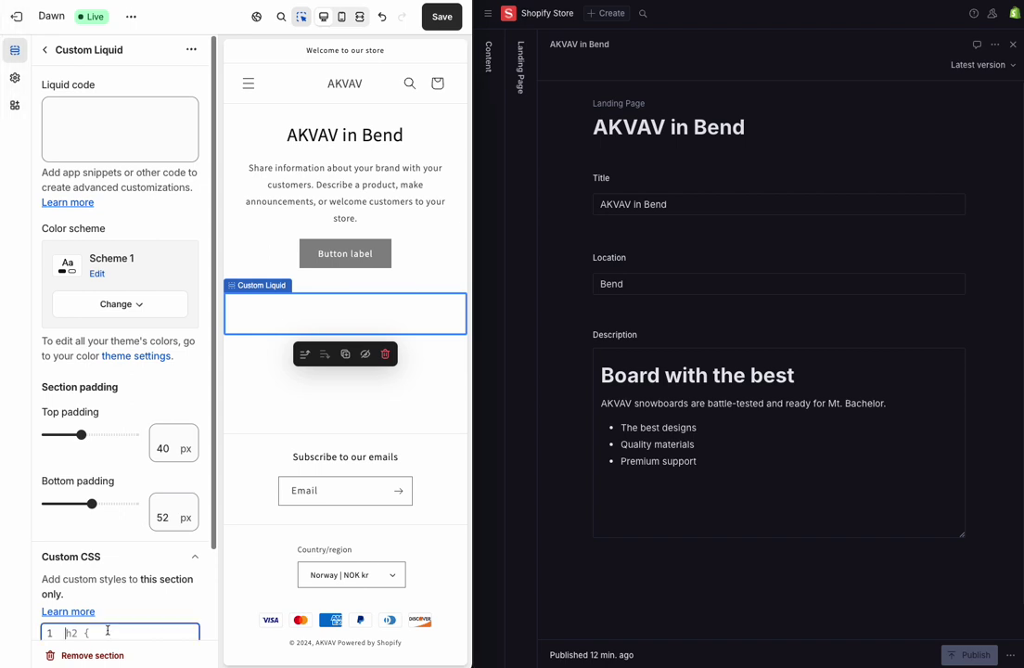
text(div {   margin-left: 10px; })
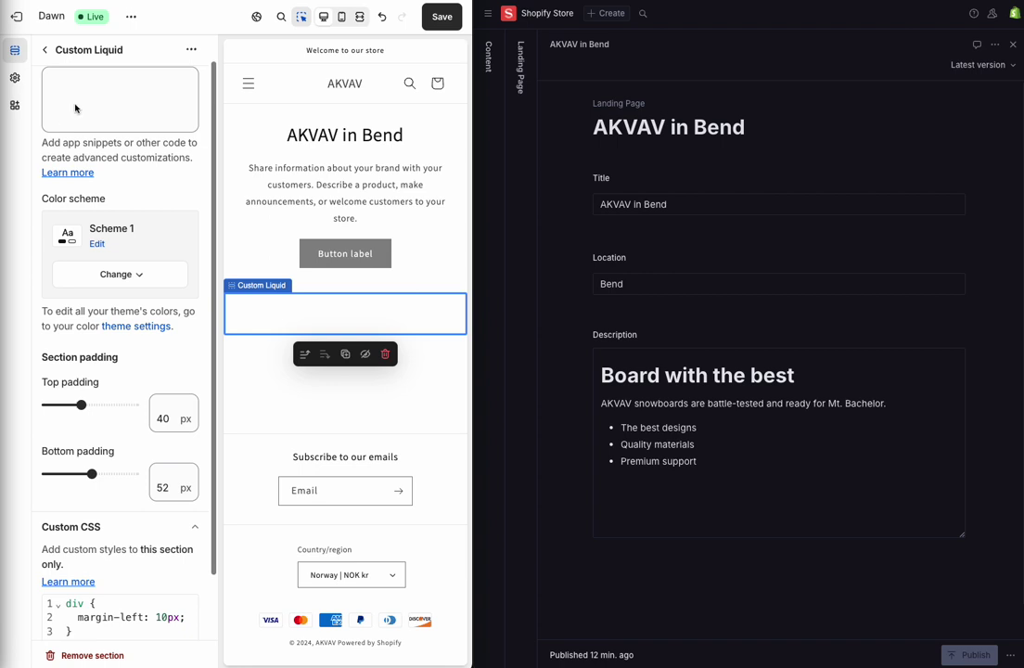
Enter Liquid code in the Custom Liquid section that renders the 'portable-text' snippet with portableText set to the metaobject's description value.
click(98, 89)
text({% render 'portable-text', portableText: metaobject.comparison.value %})
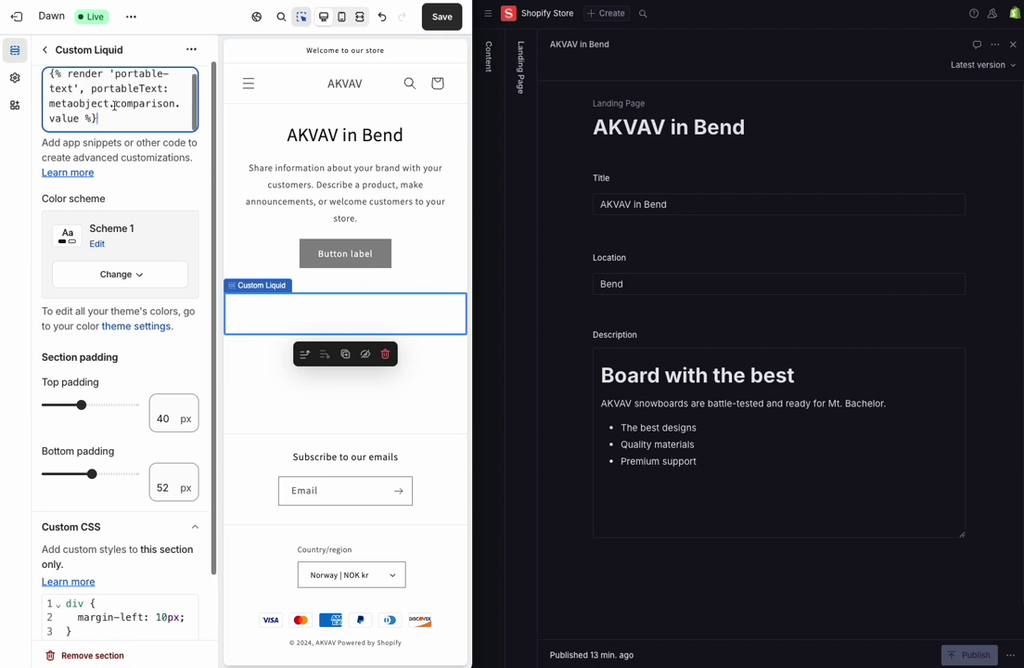
double_click(123, 102)
text(descriptio)
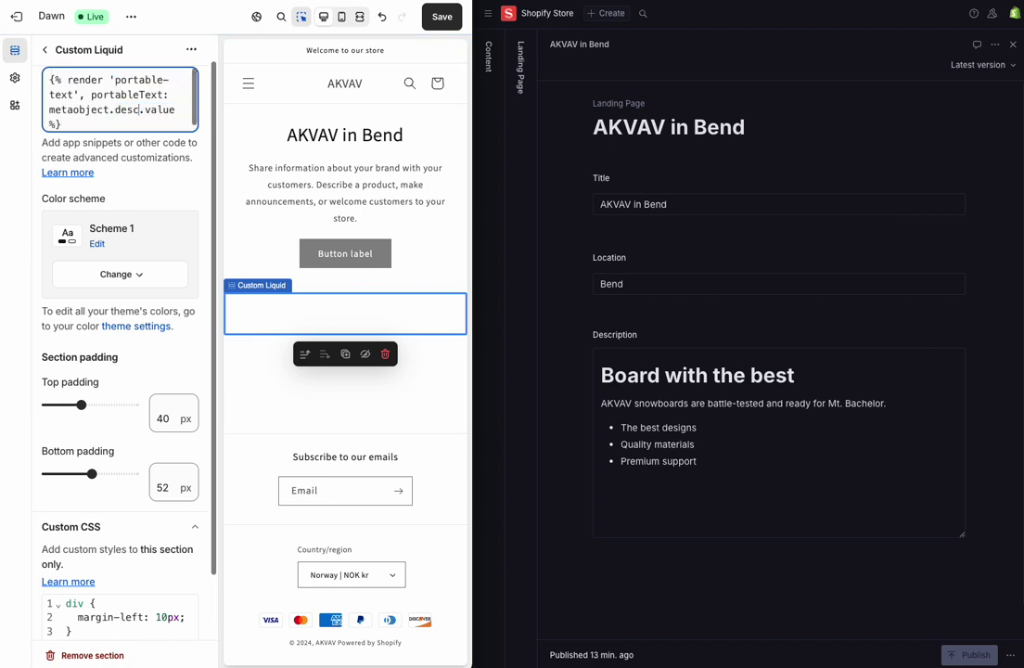